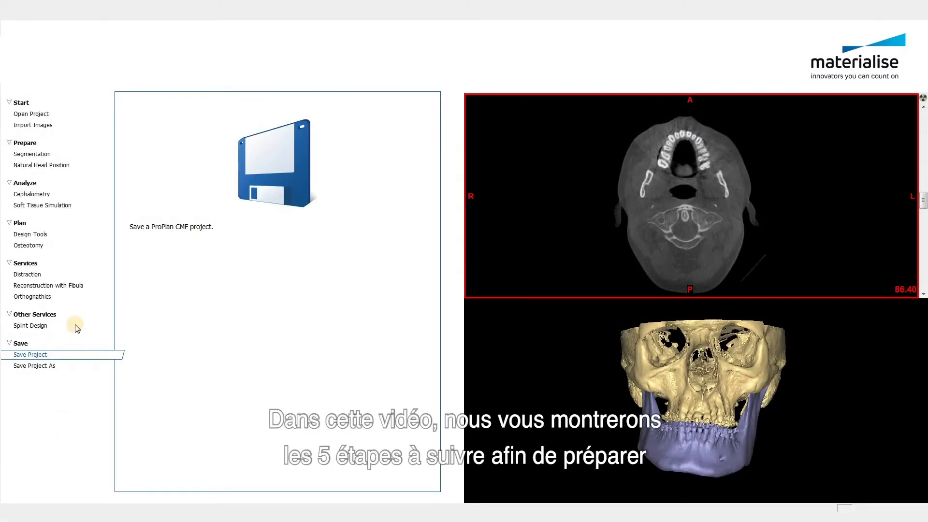
Step: Start the orthognathic wizard and load Upper skull as the maxilla and Maxillary_cast as the maxillary cast
{"action": "left_click", "coordinate": [32, 297]}
{"action": "double_click", "coordinate": [48, 299]}
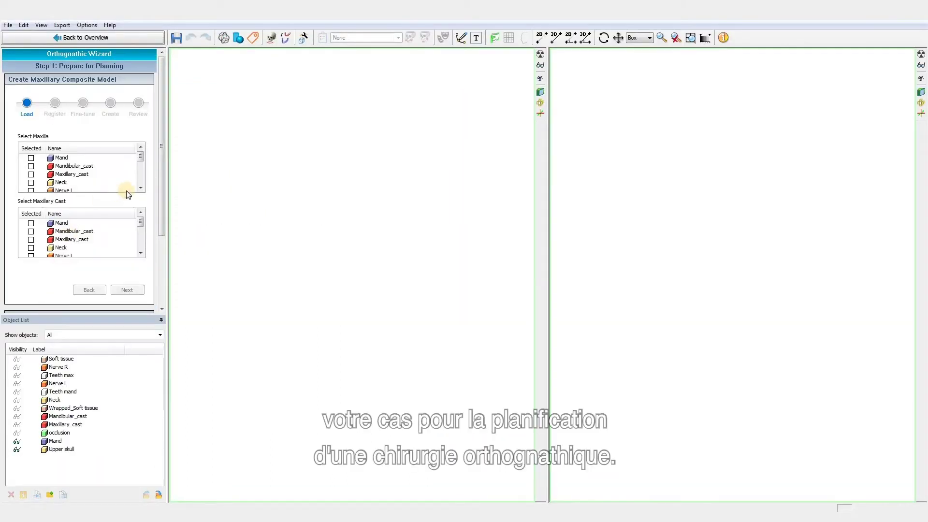
{"action": "left_click", "coordinate": [140, 188]}
{"action": "left_click", "coordinate": [140, 188]}
{"action": "left_click", "coordinate": [140, 188]}
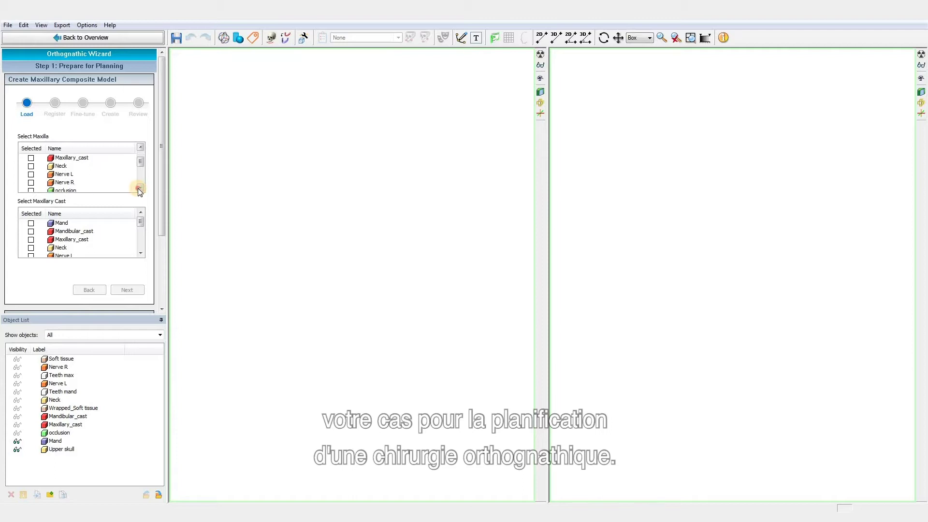
{"action": "left_click", "coordinate": [140, 188]}
{"action": "left_click", "coordinate": [141, 188]}
{"action": "left_click", "coordinate": [140, 188]}
{"action": "left_click", "coordinate": [31, 174]}
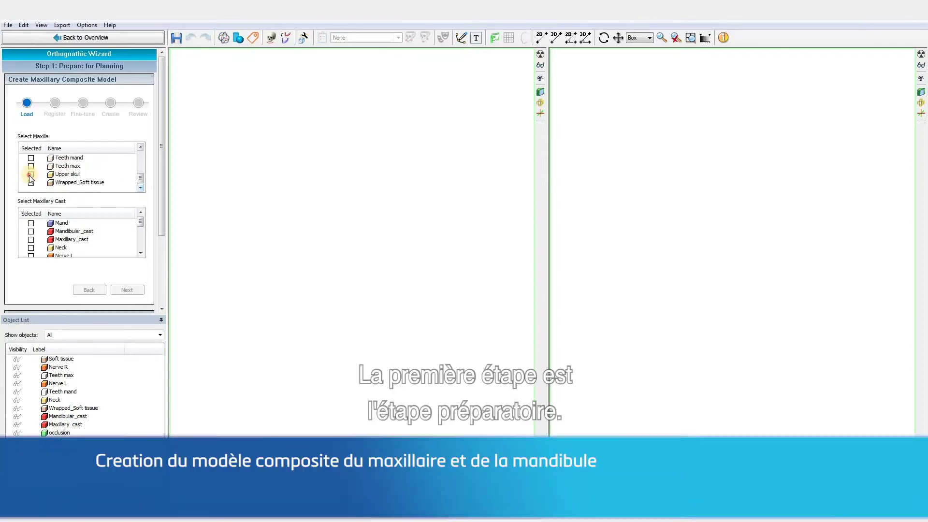
{"action": "left_click", "coordinate": [31, 240]}
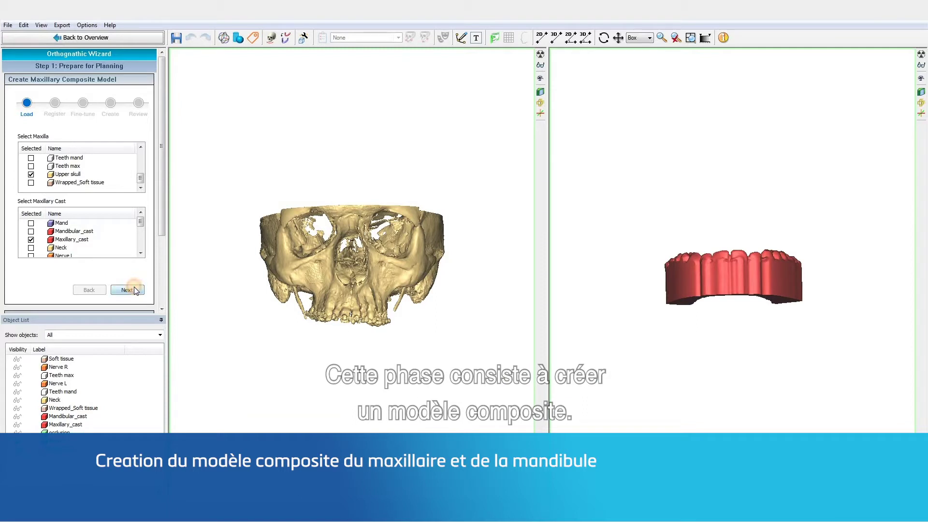
{"action": "left_click", "coordinate": [127, 290]}
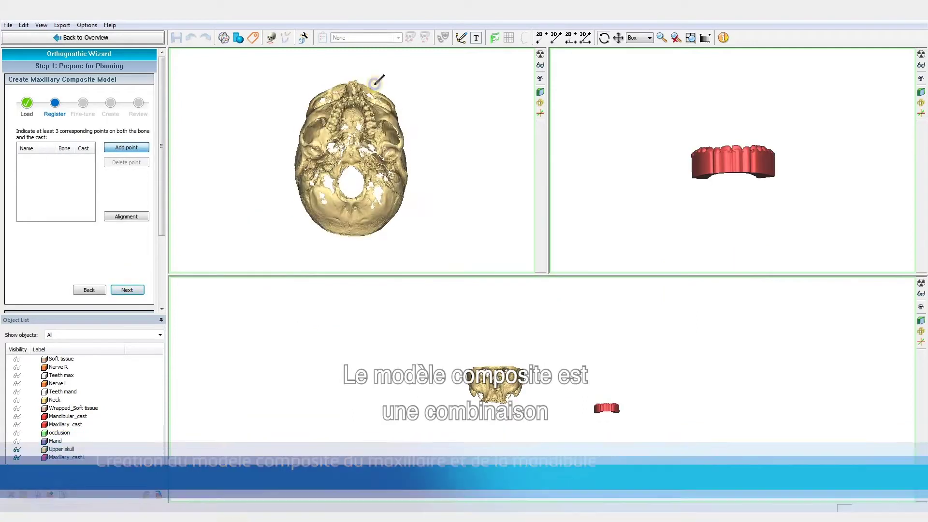
Step: Place the first corresponding point between the upper central incisors on both the skull and the maxillary cast
{"action": "scroll", "coordinate": [373, 85], "scroll_direction": "up", "scroll_amount": 5}
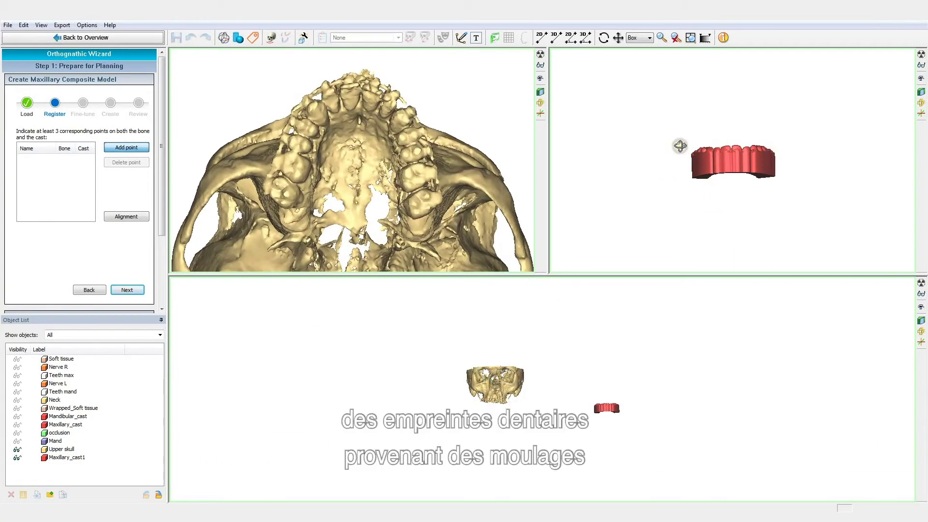
{"action": "right_click_drag", "start_coordinate": [680, 146], "coordinate": [737, 129]}
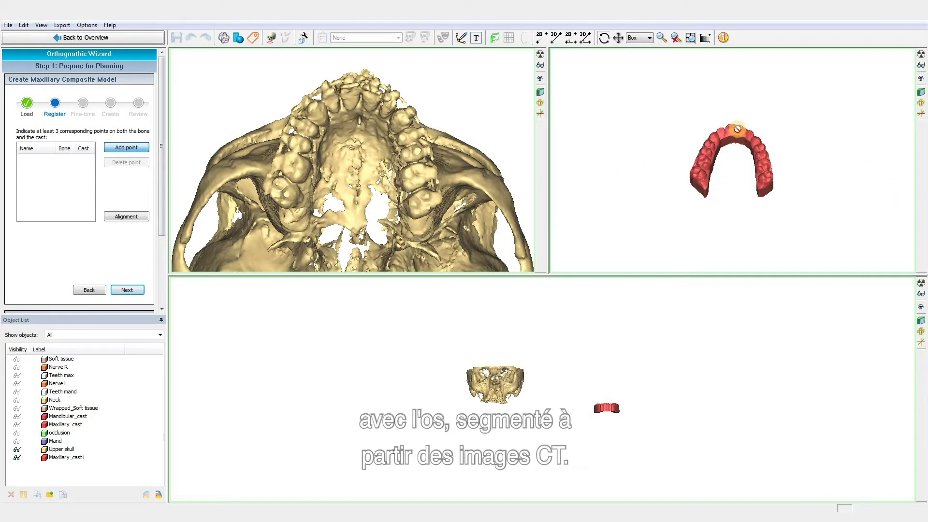
{"action": "scroll", "coordinate": [737, 129], "scroll_direction": "up", "scroll_amount": 7}
{"action": "middle_click_drag", "start_coordinate": [358, 82], "coordinate": [371, 104]}
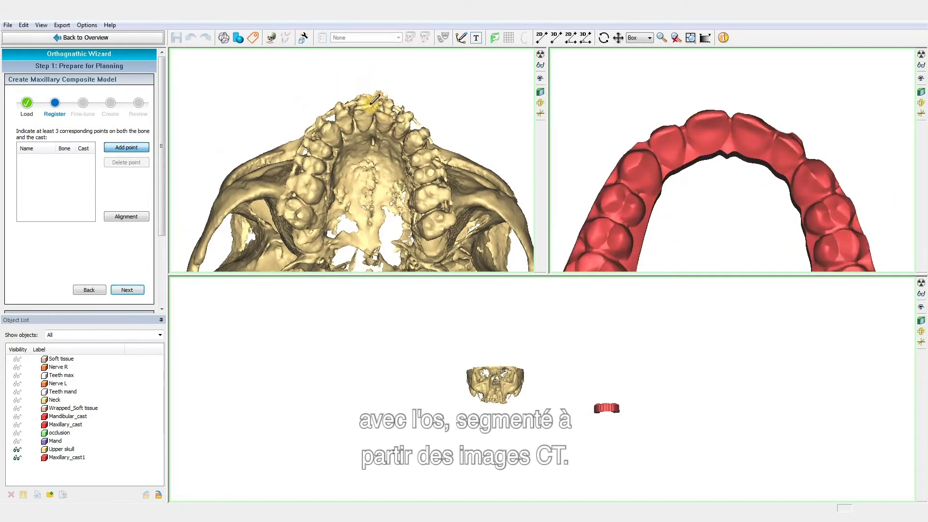
{"action": "left_click", "coordinate": [375, 100]}
{"action": "left_click", "coordinate": [730, 109]}
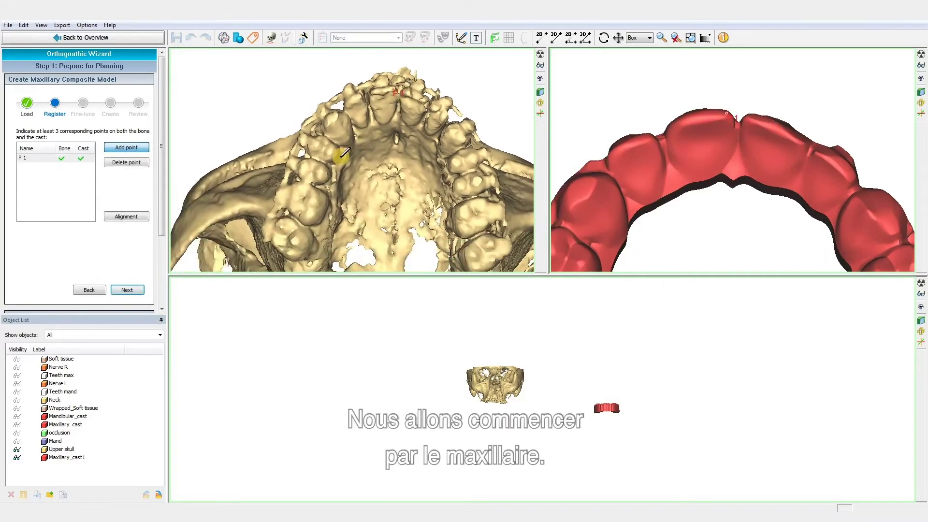
Step: Place the second corresponding point on the same premolar of one side on both the skull and the maxillary cast
{"action": "scroll", "coordinate": [315, 177], "scroll_direction": "up", "scroll_amount": 2}
{"action": "scroll", "coordinate": [633, 209], "scroll_direction": "down", "scroll_amount": 2}
{"action": "middle_click_drag", "start_coordinate": [638, 210], "coordinate": [711, 104]}
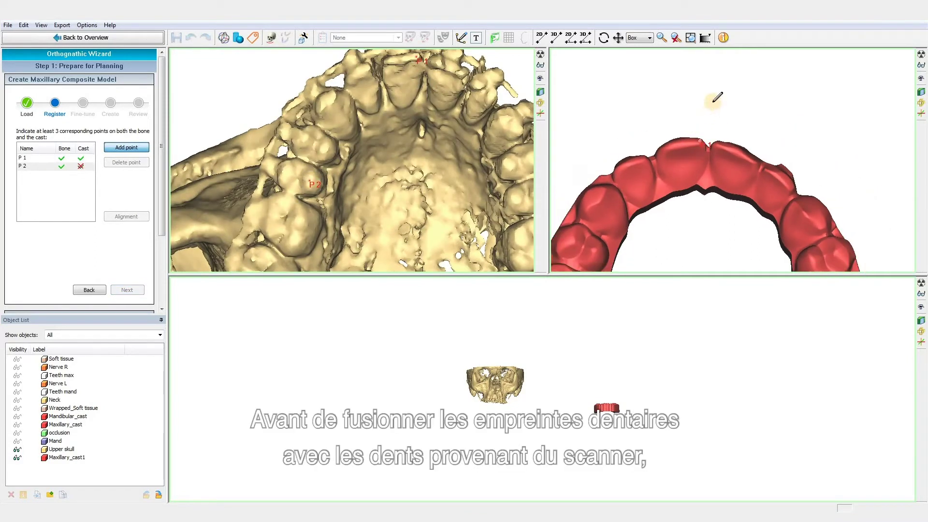
{"action": "left_click", "coordinate": [652, 177]}
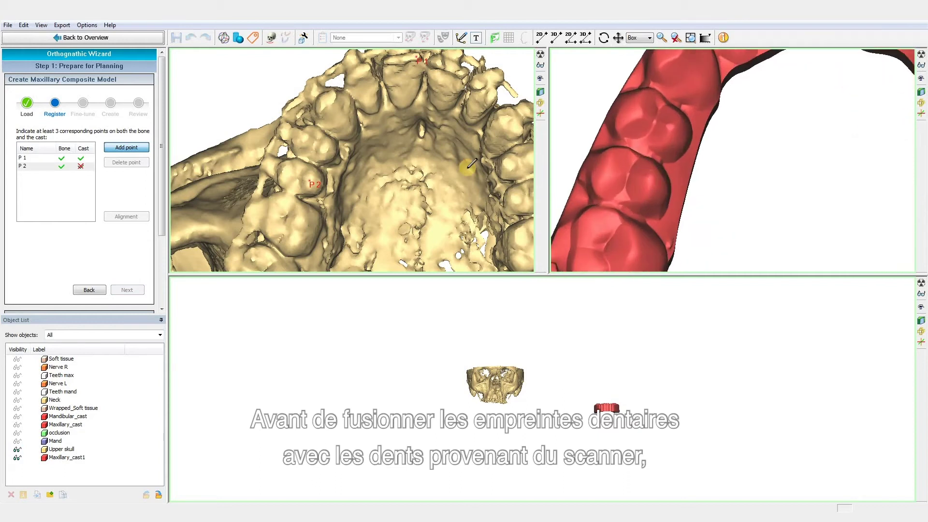
Step: Place the third corresponding point on the opposite side's premolar on both the skull and the maxillary cast
{"action": "left_click", "coordinate": [467, 184]}
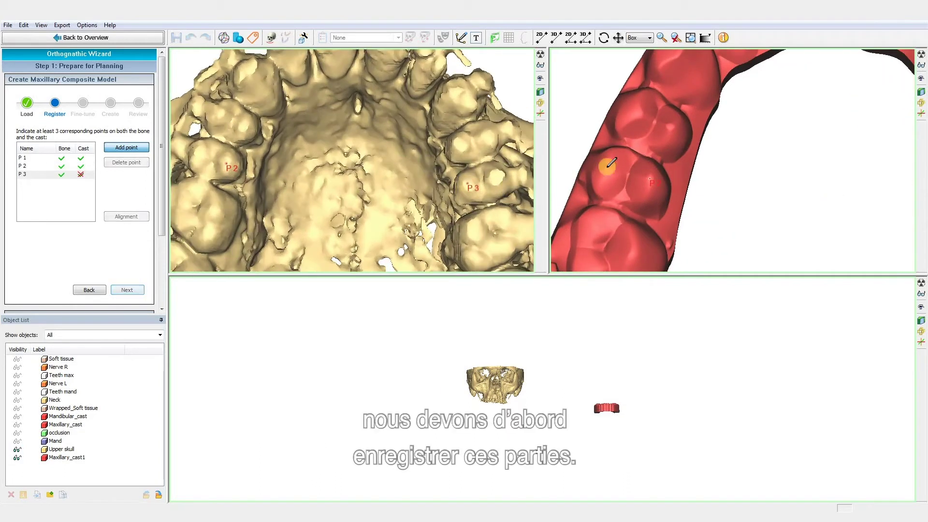
{"action": "middle_click_drag", "start_coordinate": [894, 167], "coordinate": [701, 169]}
{"action": "scroll", "coordinate": [711, 168], "scroll_direction": "down", "scroll_amount": 2}
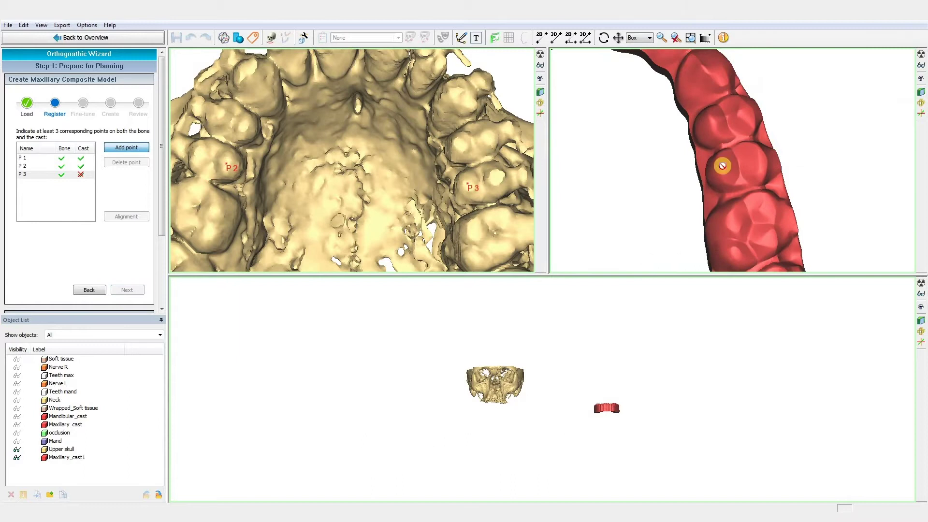
{"action": "left_click", "coordinate": [723, 166]}
Step: Inspect the point-based fit of the maxillary cast from below and open the alignment settings
{"action": "scroll", "coordinate": [485, 408], "scroll_direction": "up", "scroll_amount": 3}
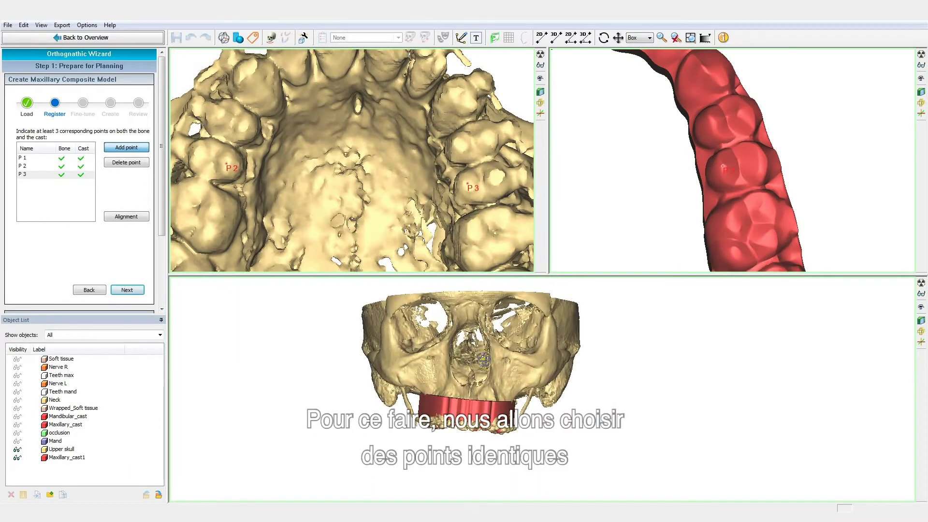
{"action": "right_click_drag", "start_coordinate": [485, 408], "coordinate": [466, 304]}
{"action": "middle_click_drag", "start_coordinate": [466, 291], "coordinate": [462, 319]}
{"action": "scroll", "coordinate": [462, 320], "scroll_direction": "up", "scroll_amount": 3}
{"action": "right_click_drag", "start_coordinate": [462, 320], "coordinate": [459, 290]}
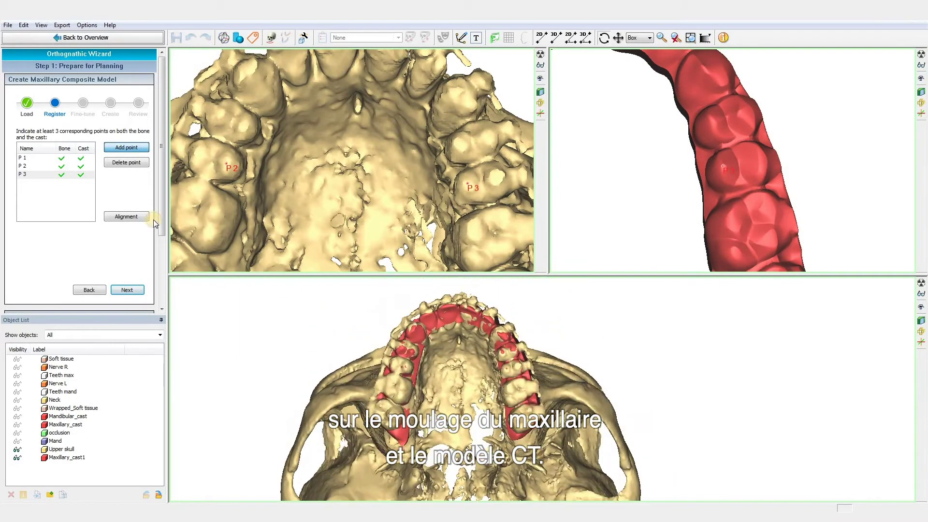
{"action": "left_click", "coordinate": [126, 216]}
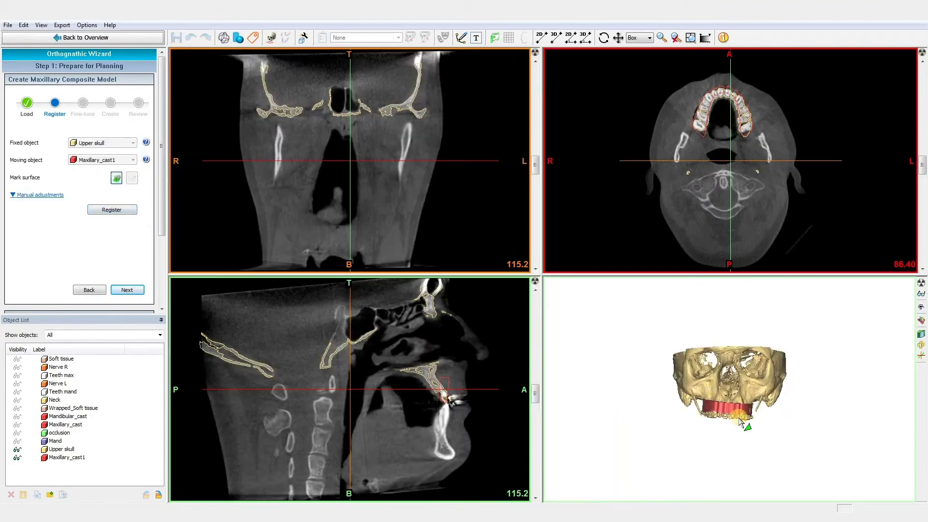
Step: Mark a surface band over the teeth along the entire upper arch and register Maxillary_cast1 to Upper skull
{"action": "scroll", "coordinate": [739, 417], "scroll_direction": "up", "scroll_amount": 5}
{"action": "mouse_move", "coordinate": [739, 418]}
{"action": "right_mouse_down"}
{"action": "mouse_move", "coordinate": [746, 345]}
{"action": "mouse_move", "coordinate": [727, 309]}
{"action": "right_mouse_up"}
{"action": "scroll", "coordinate": [810, 420], "scroll_direction": "up", "scroll_amount": 3}
{"action": "right_click_drag", "start_coordinate": [810, 420], "coordinate": [779, 339]}
{"action": "left_click_drag", "start_coordinate": [780, 330], "coordinate": [796, 441]}
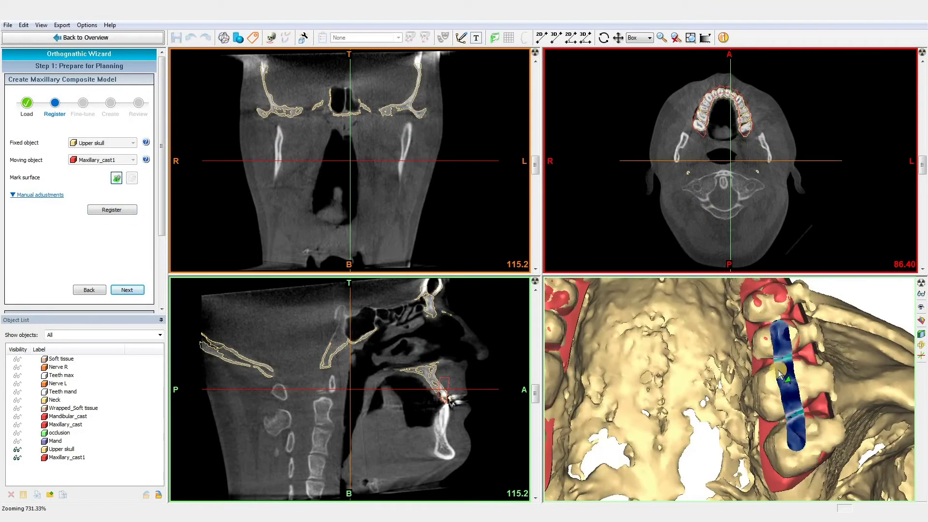
{"action": "scroll", "coordinate": [779, 371], "scroll_direction": "down", "scroll_amount": 3}
{"action": "middle_click_drag", "start_coordinate": [779, 372], "coordinate": [812, 435]}
{"action": "left_click_drag", "start_coordinate": [812, 430], "coordinate": [664, 307]}
{"action": "middle_click_drag", "start_coordinate": [649, 346], "coordinate": [692, 343]}
{"action": "left_click_drag", "start_coordinate": [711, 302], "coordinate": [609, 454]}
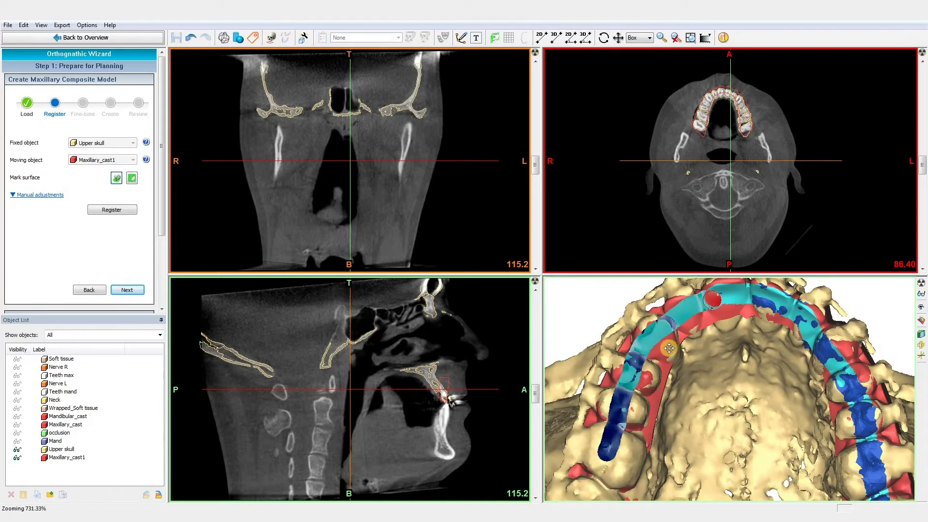
{"action": "left_click", "coordinate": [114, 210]}
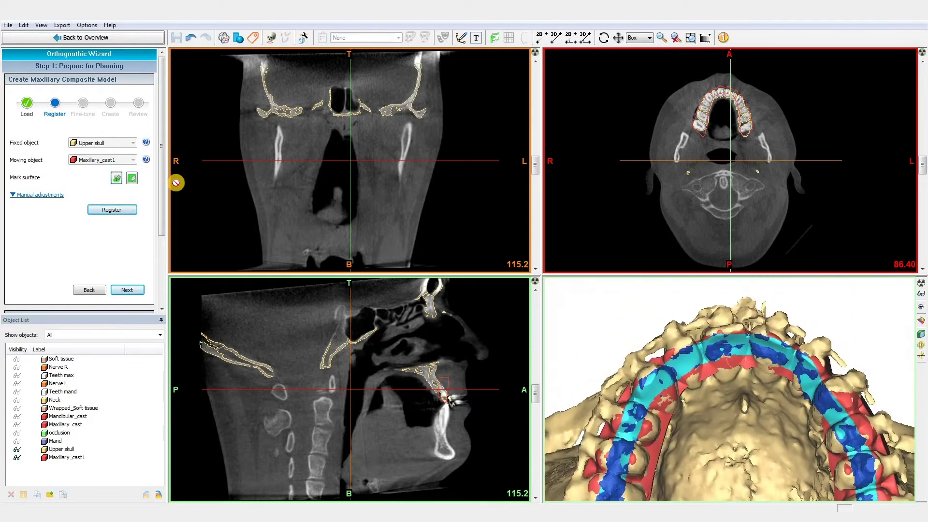
Step: Expand the manual adjustments and compare the registered cast's contours with the scanned teeth through the axial slices
{"action": "left_click", "coordinate": [37, 196]}
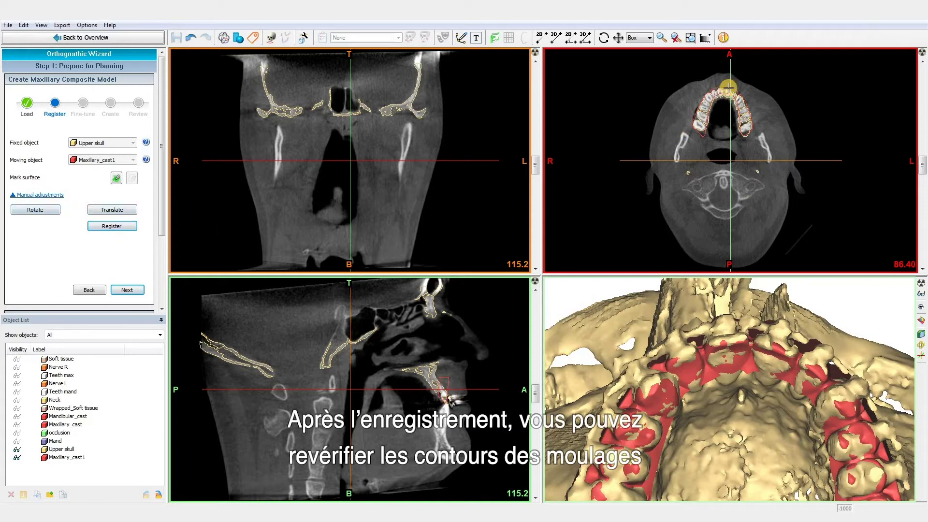
{"action": "right_click_drag", "start_coordinate": [733, 48], "coordinate": [698, 128], "text": "ctrl"}
{"action": "scroll", "coordinate": [699, 132], "scroll_direction": "down", "scroll_amount": 10}
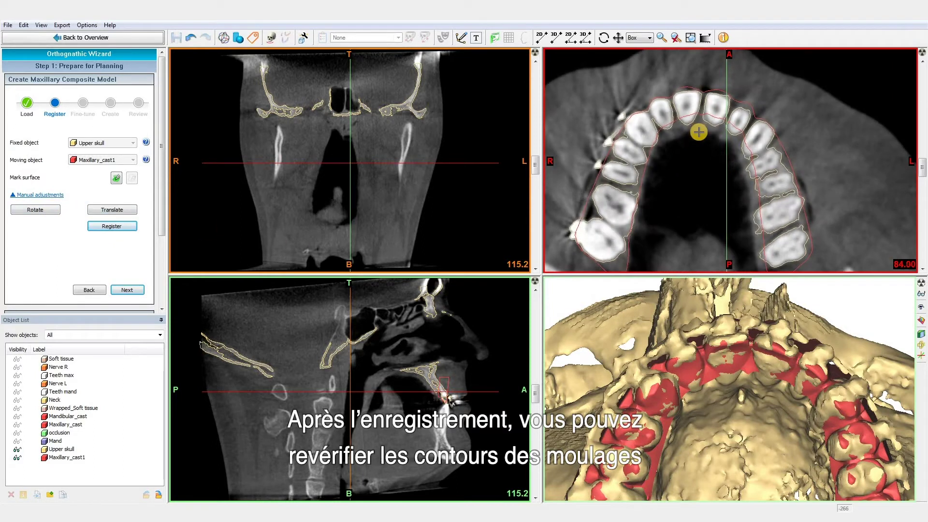
{"action": "scroll", "coordinate": [698, 132], "scroll_direction": "down", "scroll_amount": 6}
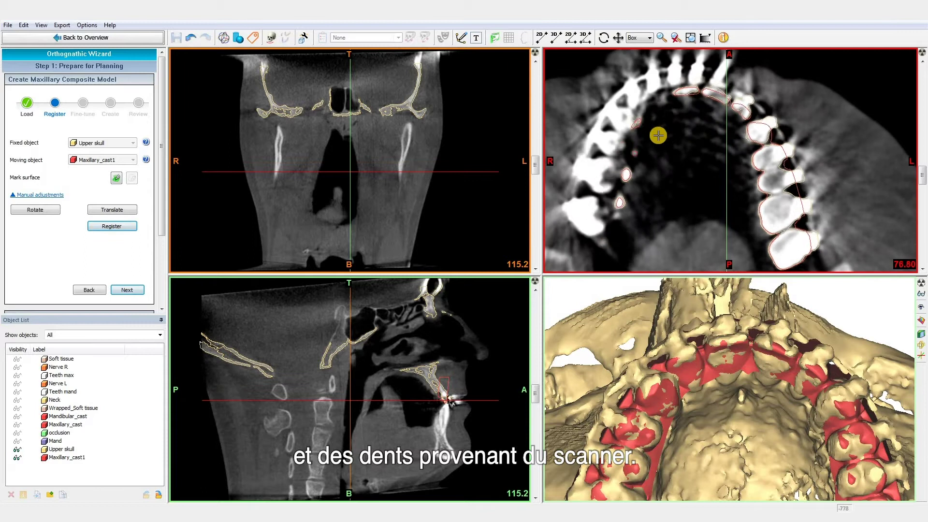
Step: Translate the cutting block toward the teeth with Upper skull shown, so it covers the region for the maxillary composite model
{"action": "left_click", "coordinate": [17, 449]}
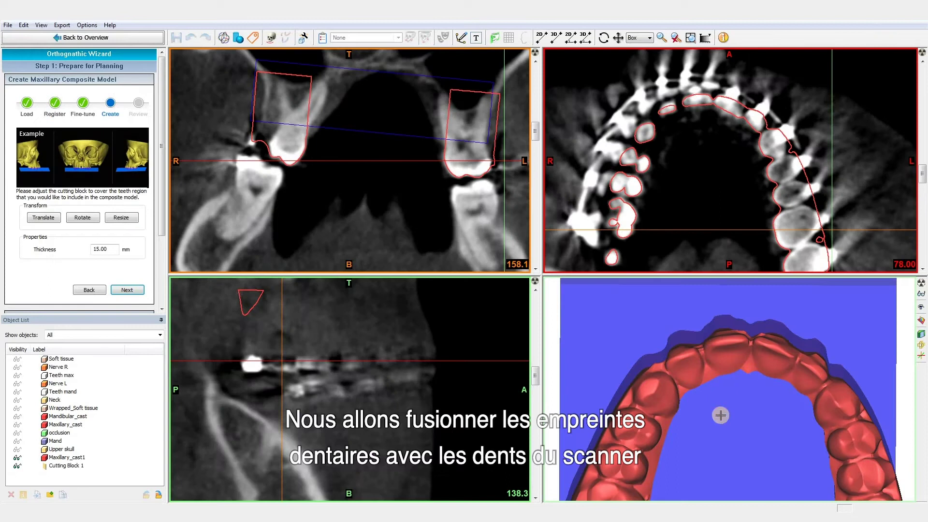
{"action": "right_click_drag", "start_coordinate": [721, 416], "coordinate": [677, 290], "text": "ctrl"}
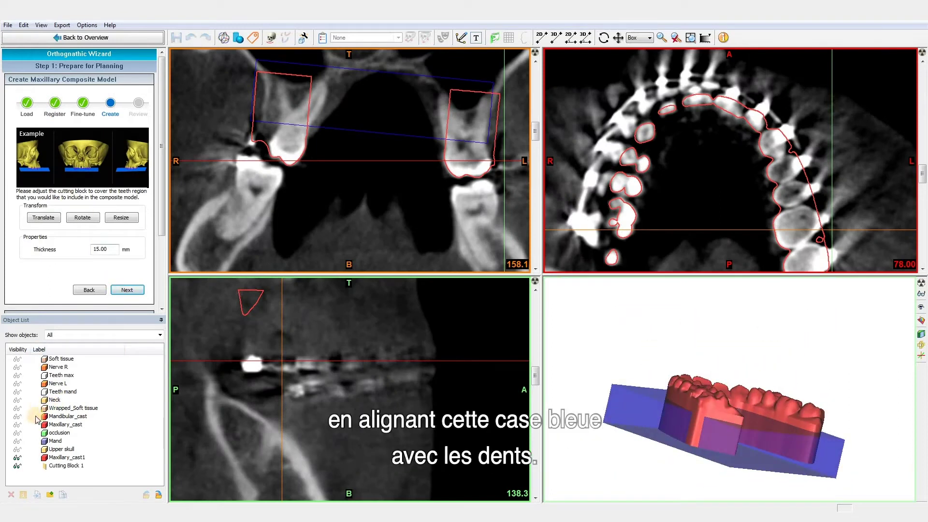
{"action": "left_click", "coordinate": [18, 449]}
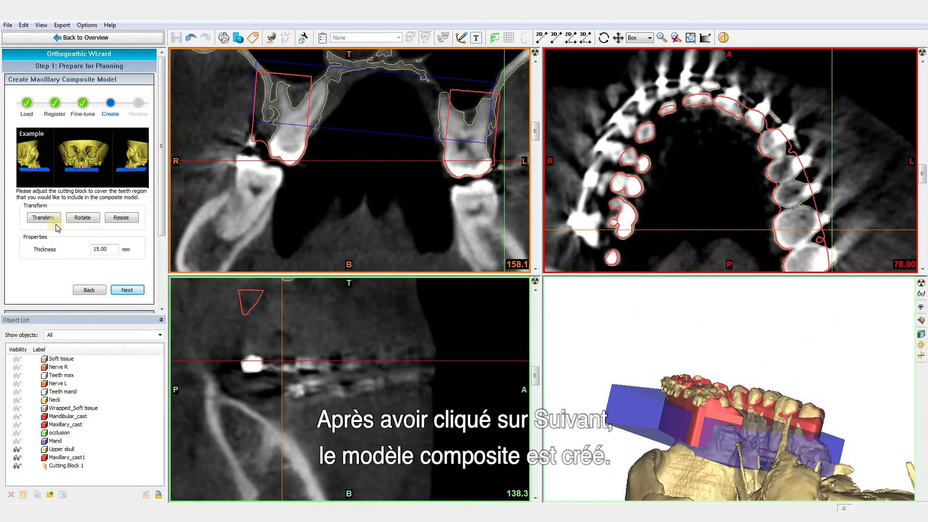
{"action": "left_click", "coordinate": [700, 451]}
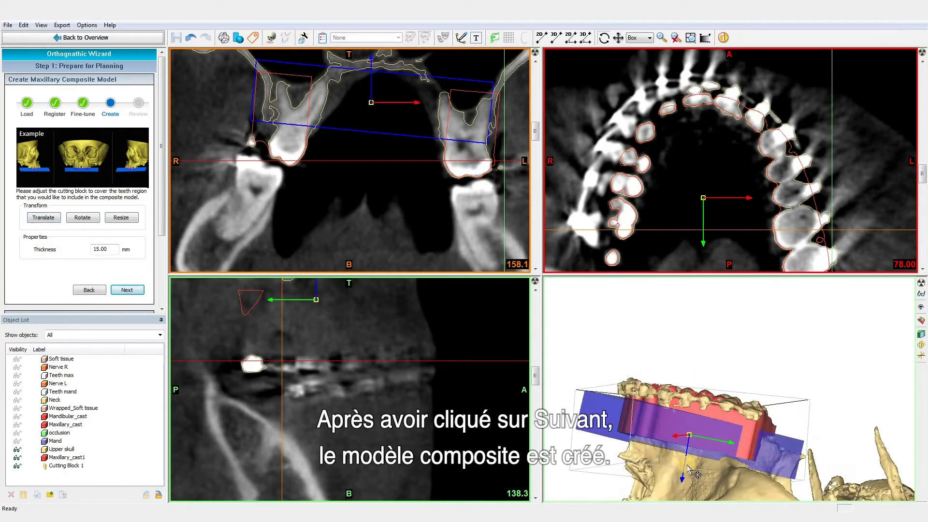
{"action": "left_click_drag", "start_coordinate": [694, 449], "coordinate": [774, 408]}
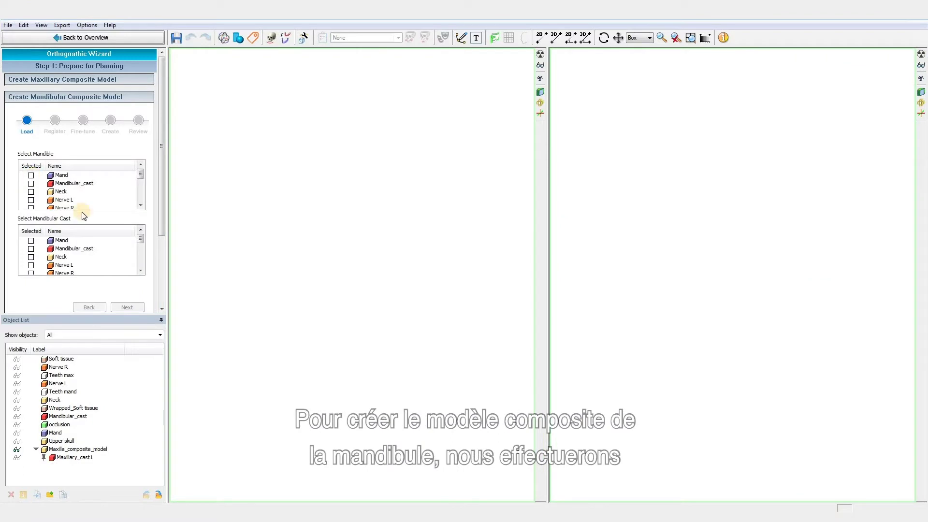
Step: Load Mand as the mandible and Mandibular_cast as the mandibular cast for the mandibular composite model
{"action": "left_click", "coordinate": [31, 175]}
{"action": "left_click", "coordinate": [141, 271]}
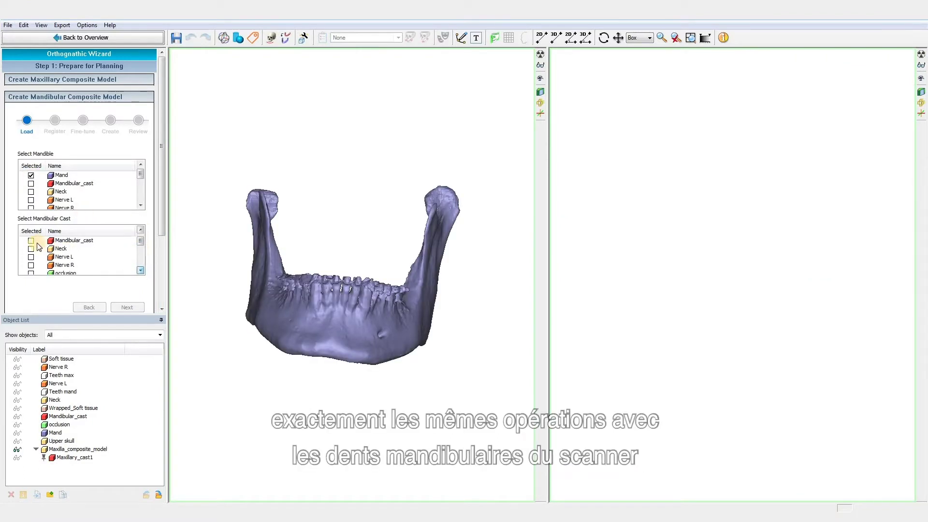
{"action": "left_click", "coordinate": [31, 240]}
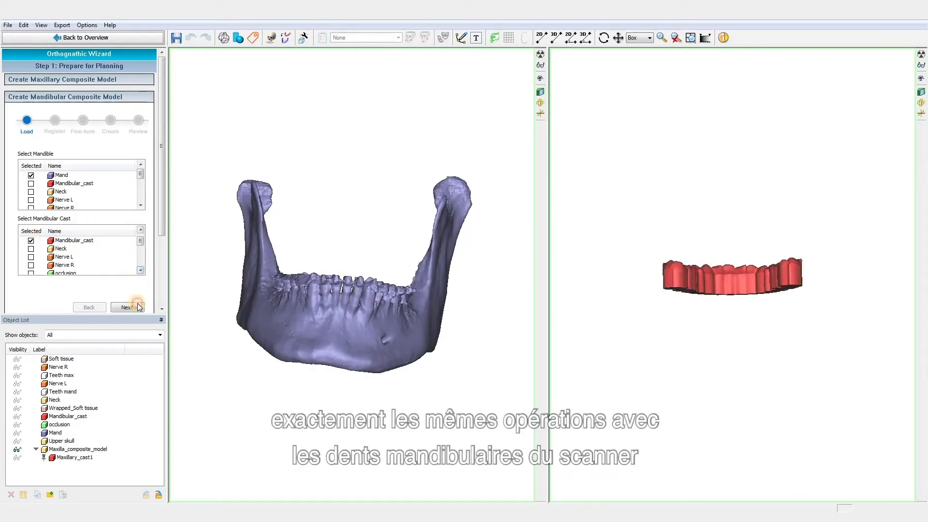
{"action": "left_click", "coordinate": [137, 305]}
Step: Place the first corresponding point on the same premolar of one side on both the mandible and the mandibular cast
{"action": "right_click_drag", "start_coordinate": [294, 176], "coordinate": [224, 220]}
{"action": "left_click_drag", "start_coordinate": [224, 220], "coordinate": [706, 145]}
{"action": "scroll", "coordinate": [767, 163], "scroll_direction": "up", "scroll_amount": 3}
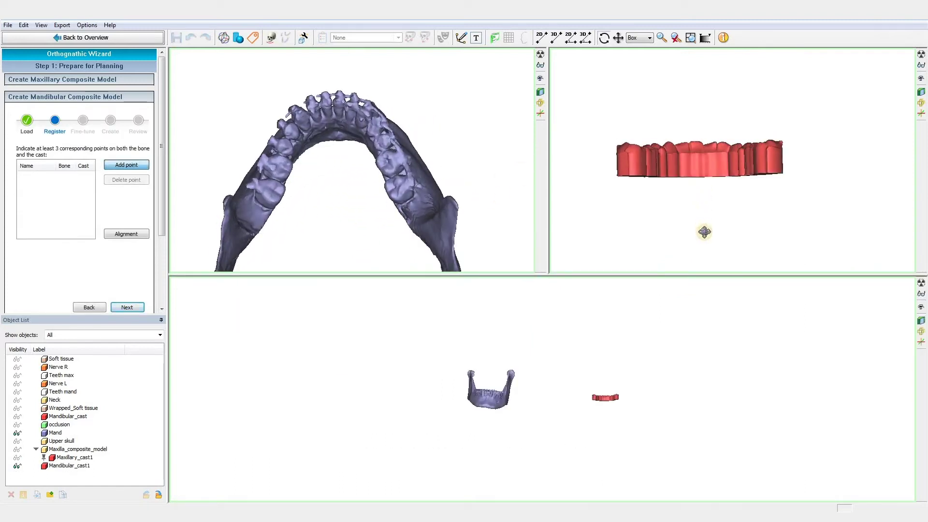
{"action": "right_click_drag", "start_coordinate": [704, 232], "coordinate": [703, 126]}
{"action": "scroll", "coordinate": [702, 126], "scroll_direction": "up", "scroll_amount": 3}
{"action": "scroll", "coordinate": [323, 95], "scroll_direction": "up", "scroll_amount": 3}
{"action": "scroll", "coordinate": [239, 153], "scroll_direction": "up", "scroll_amount": 3}
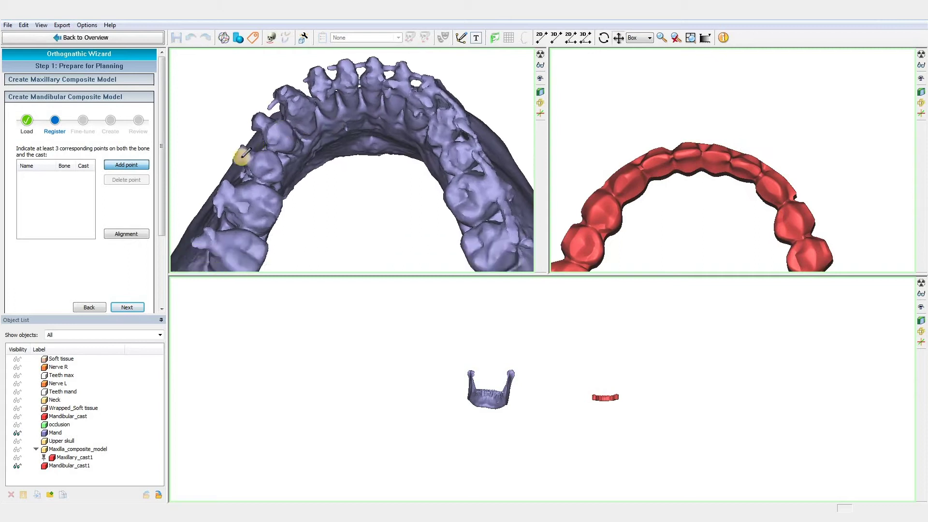
{"action": "middle_click_drag", "start_coordinate": [697, 221], "coordinate": [764, 150]}
{"action": "scroll", "coordinate": [697, 201], "scroll_direction": "down", "scroll_amount": 2}
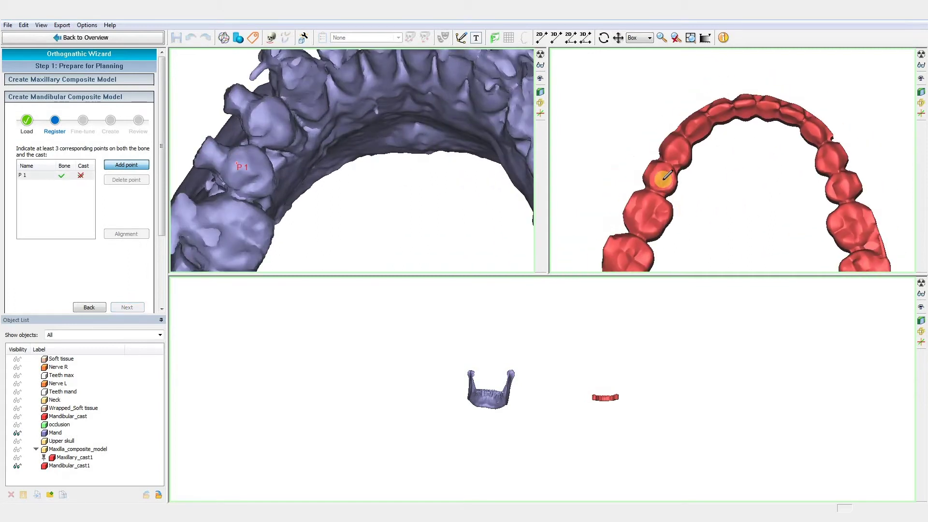
{"action": "scroll", "coordinate": [656, 170], "scroll_direction": "up", "scroll_amount": 2}
{"action": "left_click", "coordinate": [657, 170]}
Step: Place the second corresponding point on the opposite side's first molar on both the mandible and the mandibular cast
{"action": "middle_click_drag", "start_coordinate": [371, 155], "coordinate": [322, 153]}
{"action": "scroll", "coordinate": [322, 153], "scroll_direction": "down", "scroll_amount": 3}
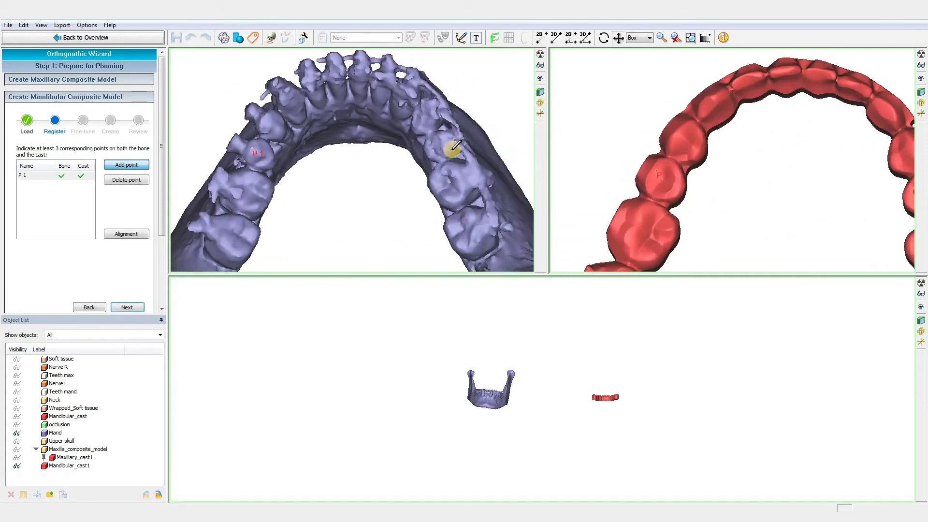
{"action": "scroll", "coordinate": [459, 187], "scroll_direction": "up", "scroll_amount": 3}
{"action": "left_click", "coordinate": [415, 210]}
{"action": "scroll", "coordinate": [781, 198], "scroll_direction": "down", "scroll_amount": 2}
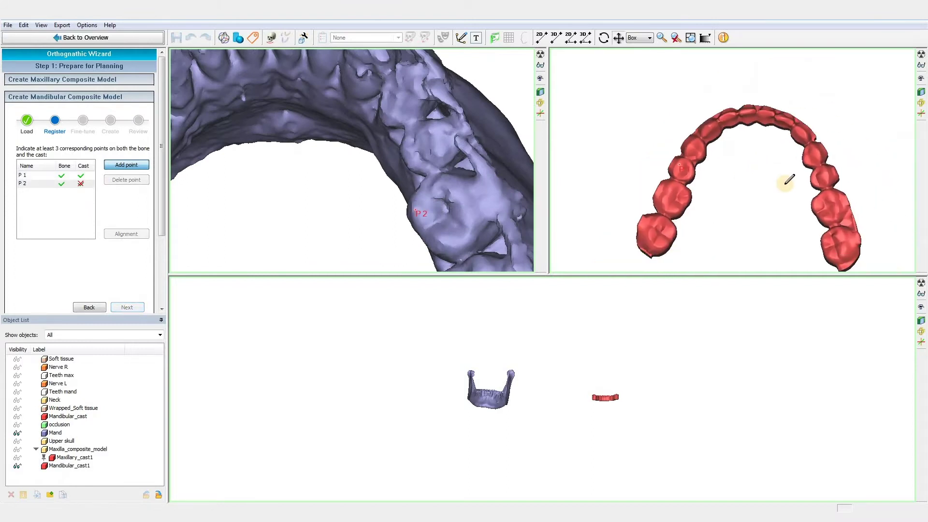
{"action": "scroll", "coordinate": [773, 186], "scroll_direction": "up", "scroll_amount": 3}
{"action": "left_click_drag", "start_coordinate": [379, 151], "coordinate": [275, 154]}
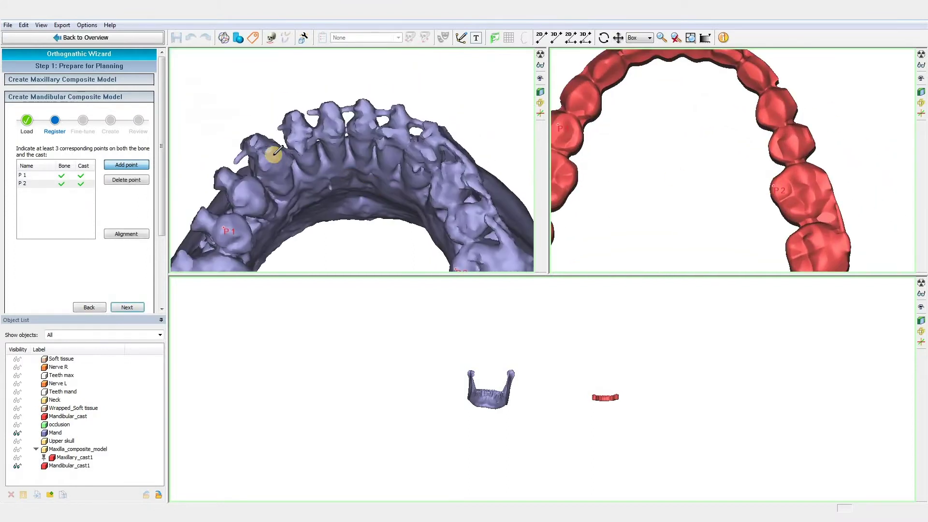
Step: Place the third corresponding point on a front incisor of the mandible for registering the mandibular cast
{"action": "scroll", "coordinate": [346, 120], "scroll_direction": "up", "scroll_amount": 3}
{"action": "left_click", "coordinate": [343, 124]}
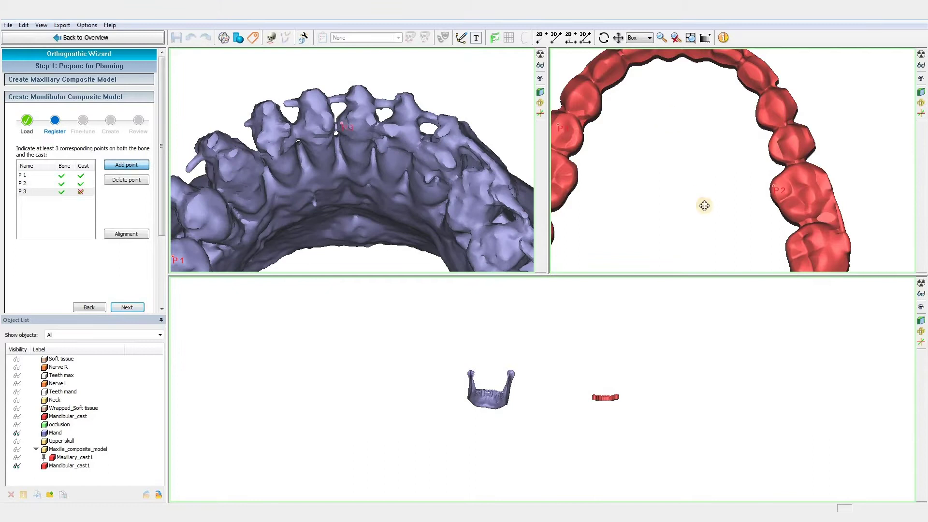
{"action": "scroll", "coordinate": [704, 205], "scroll_direction": "down", "scroll_amount": 2}
{"action": "scroll", "coordinate": [710, 124], "scroll_direction": "up", "scroll_amount": 2}
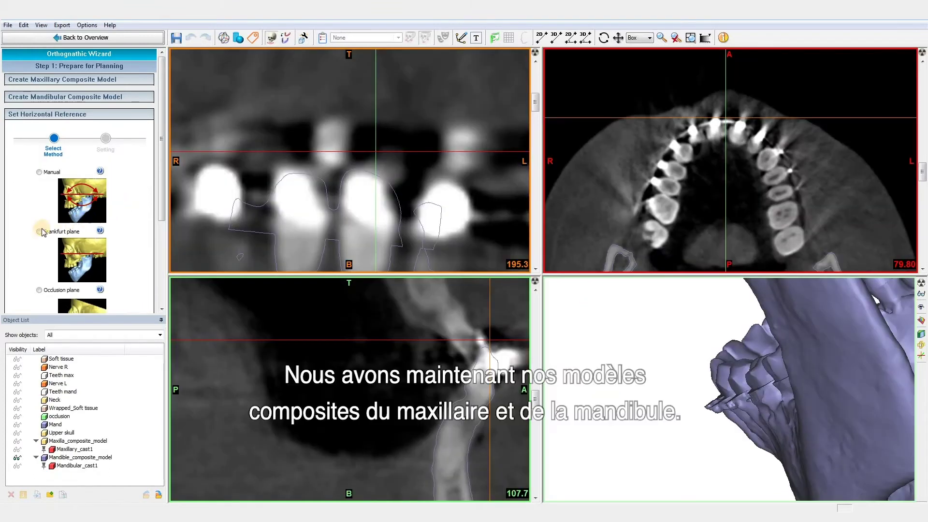
Step: Choose the Frankfurt plane as the method for setting the horizontal reference
{"action": "left_click", "coordinate": [40, 231]}
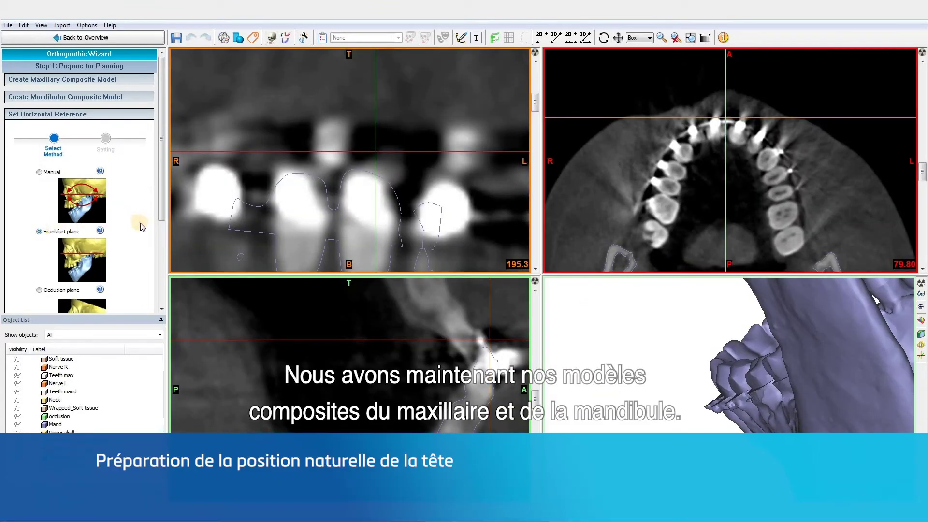
{"action": "scroll", "coordinate": [145, 256], "scroll_direction": "down", "scroll_amount": 3}
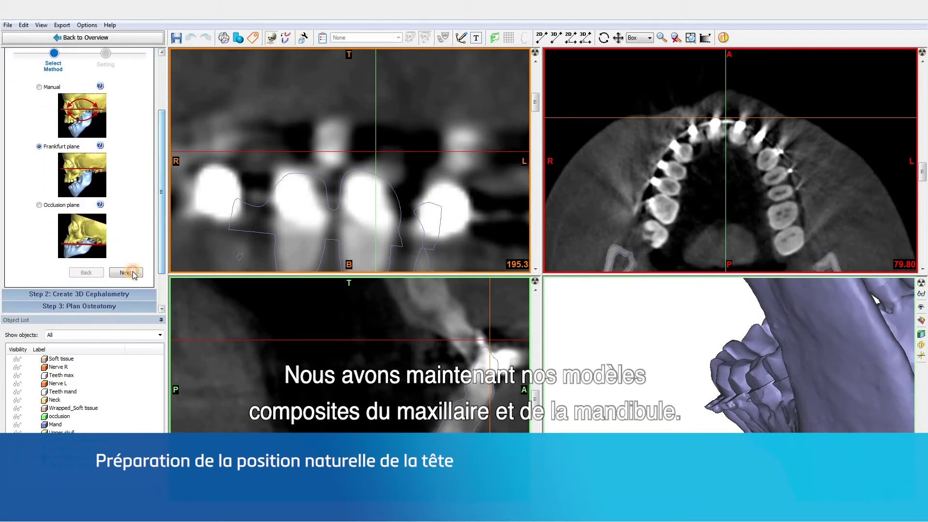
{"action": "left_click", "coordinate": [127, 270]}
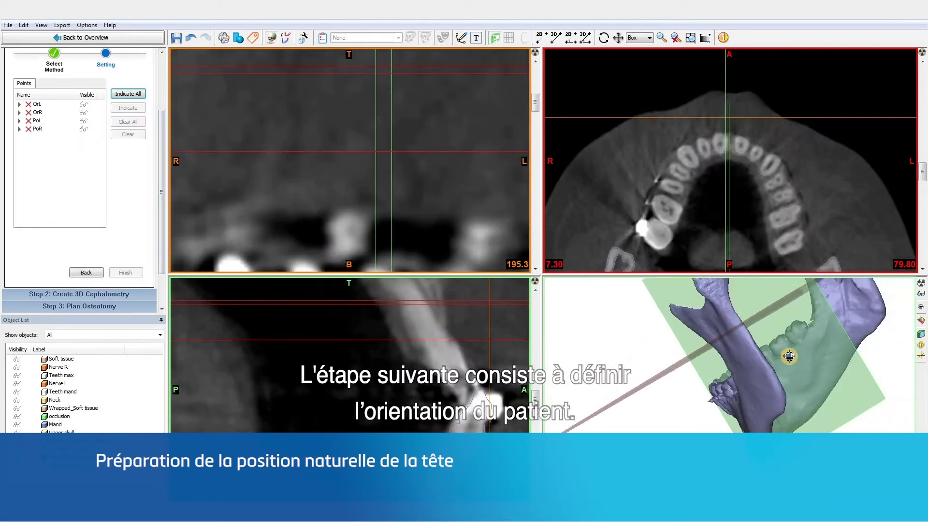
Step: Indicate the OrL, OrR, PoL and PoR landmarks on Maxilla_composite_model, on the lower orbital margins and the upper external acoustic meatus
{"action": "left_click", "coordinate": [18, 441]}
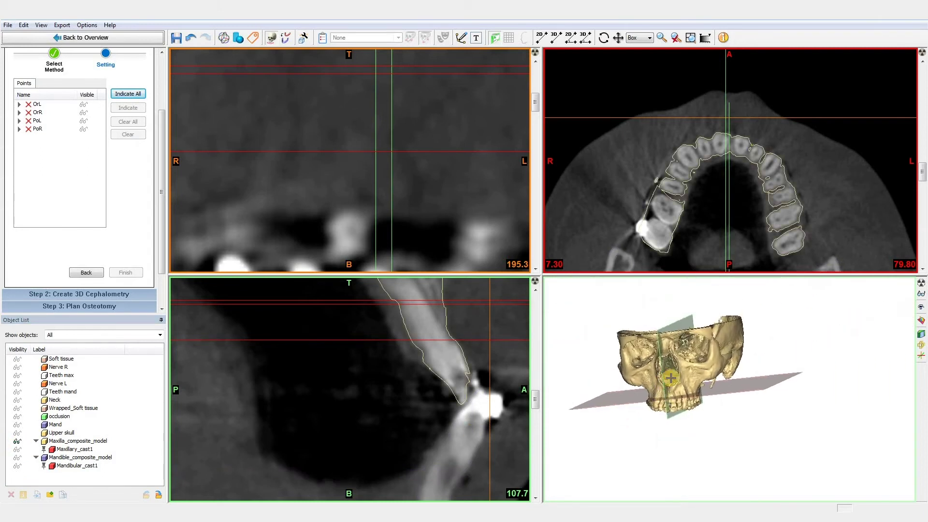
{"action": "left_click", "coordinate": [130, 95]}
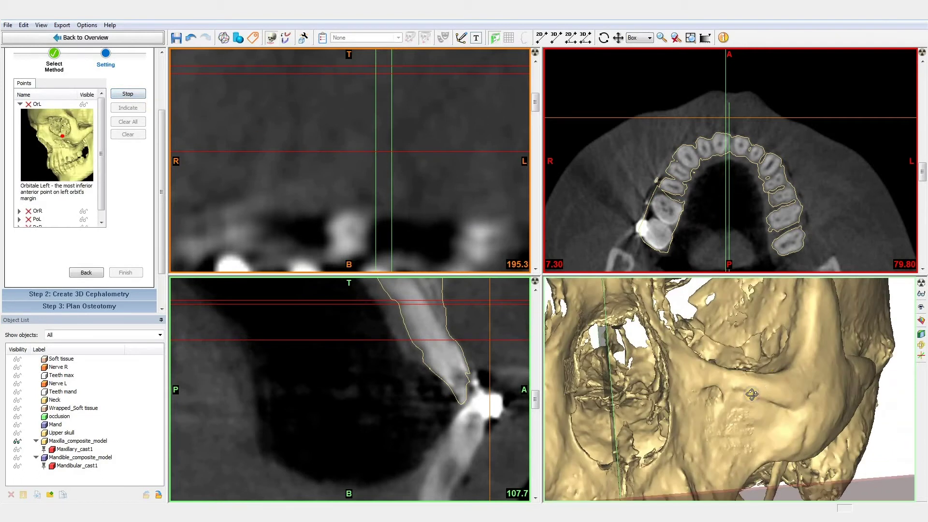
{"action": "left_click", "coordinate": [760, 381]}
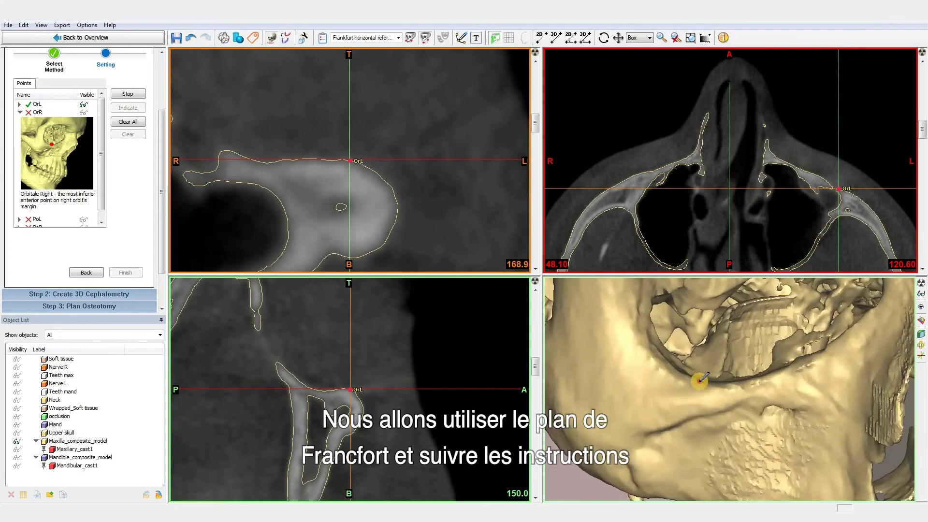
{"action": "left_click", "coordinate": [700, 380]}
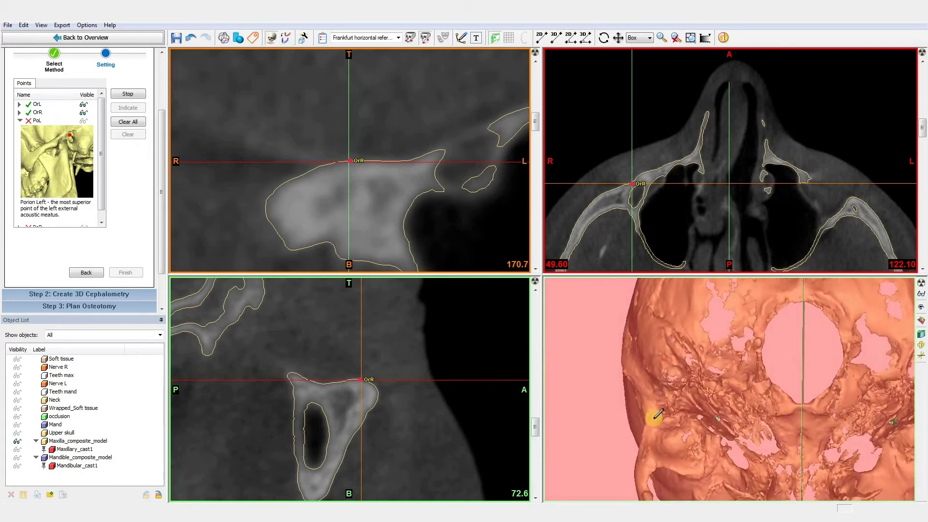
{"action": "left_click", "coordinate": [754, 414]}
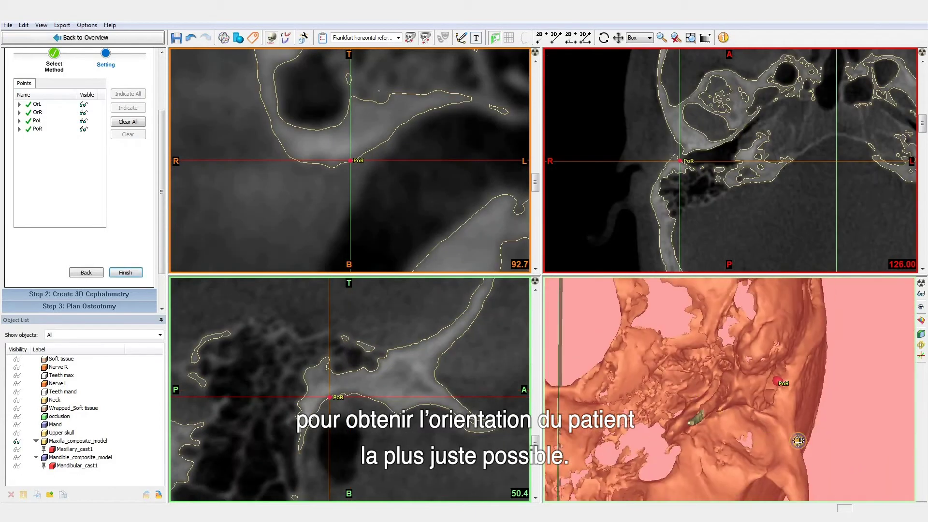
Step: Check the skull's orientation in the front view and finish the horizontal reference
{"action": "left_click", "coordinate": [920, 308]}
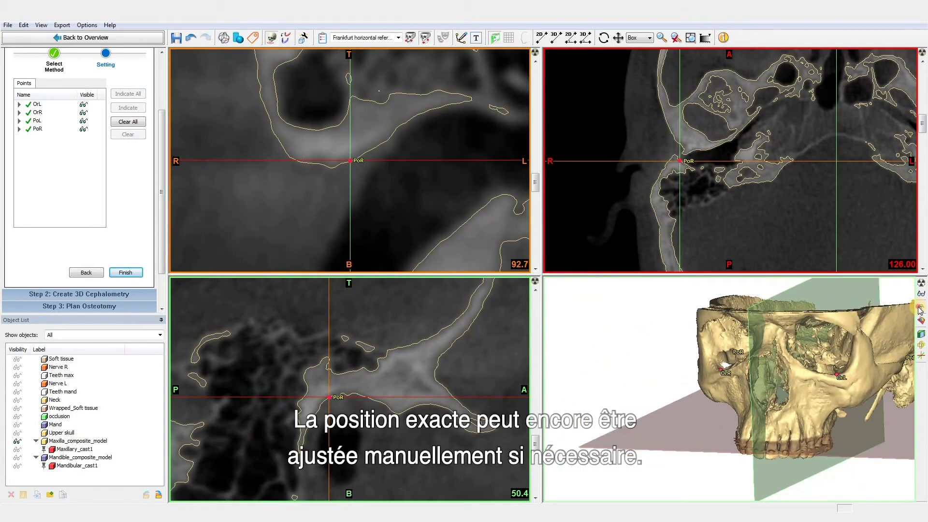
{"action": "left_click", "coordinate": [921, 308]}
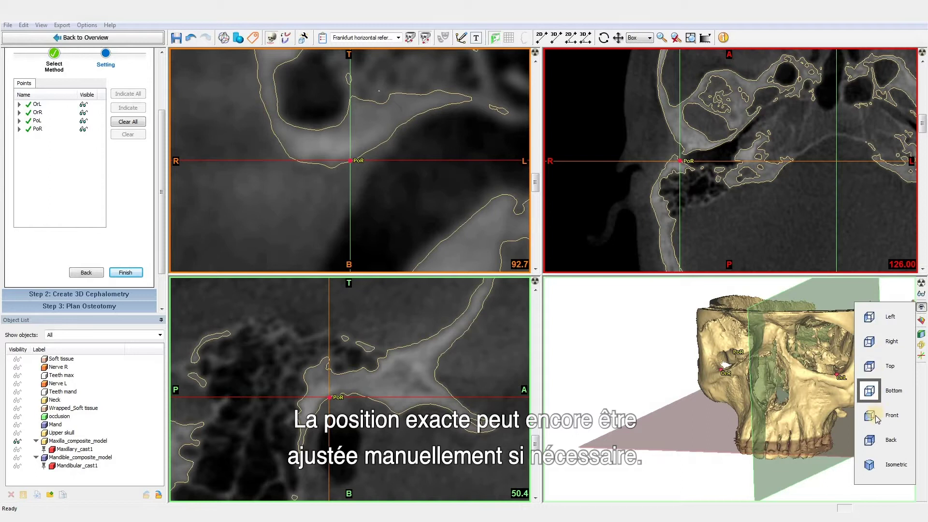
{"action": "left_click", "coordinate": [862, 411]}
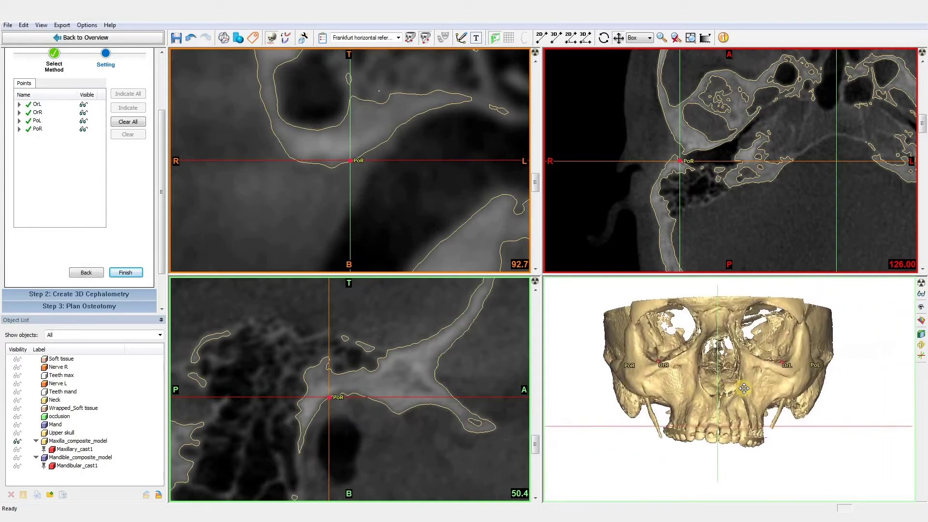
{"action": "left_click", "coordinate": [134, 274]}
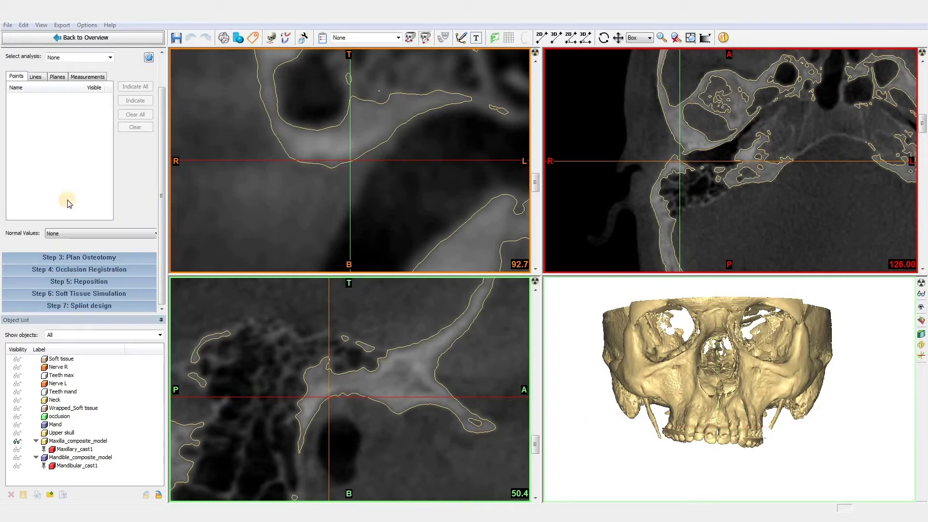
Step: Start a standard Le Fort I osteotomy in the osteotomy planning step
{"action": "left_click", "coordinate": [99, 258]}
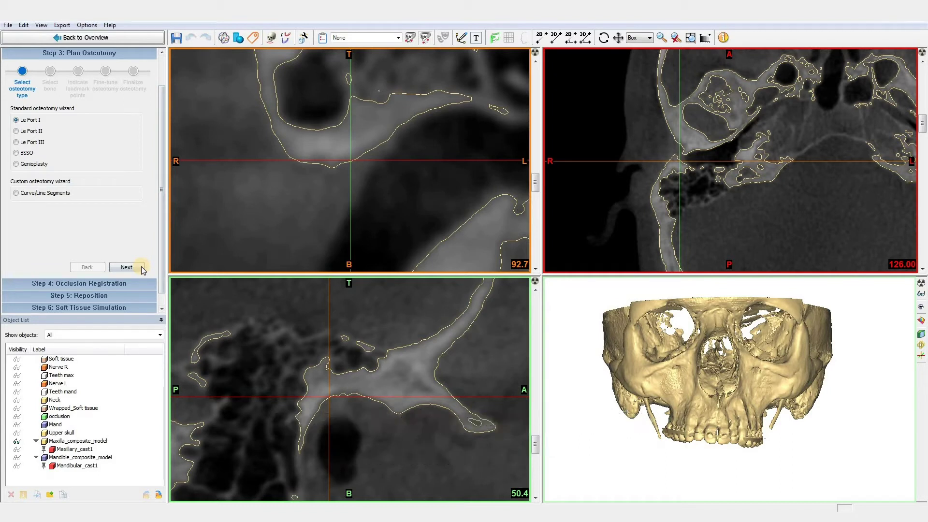
{"action": "left_click", "coordinate": [127, 267]}
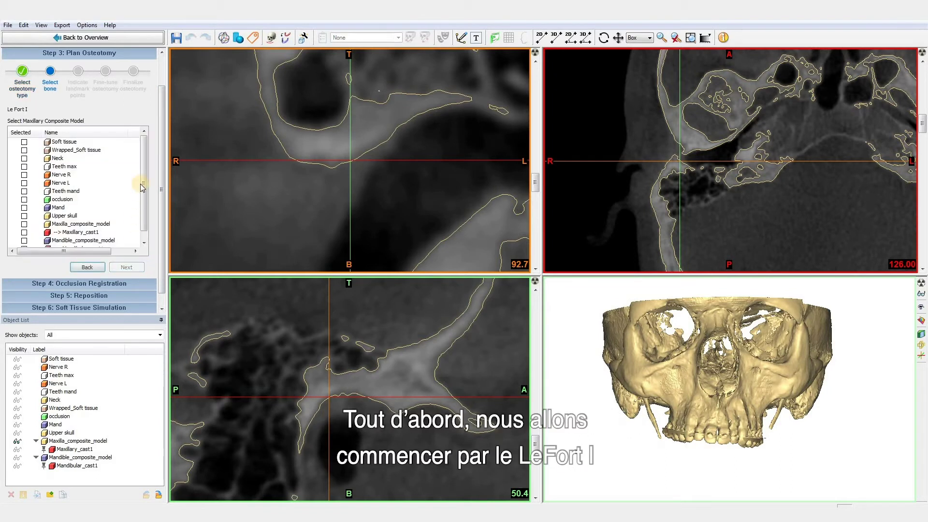
{"action": "scroll", "coordinate": [145, 181], "scroll_direction": "down", "scroll_amount": 1}
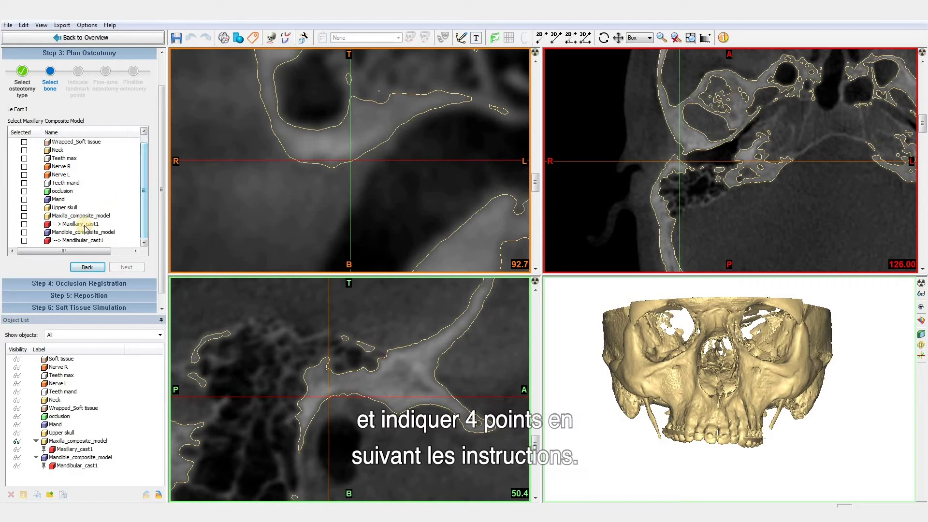
Step: Detach Maxillary_cast1 and Mandibular_cast1 from their composite models and select Maxilla_composite_model as the bone for the Le Fort I osteotomy
{"action": "mouse_move", "coordinate": [68, 465]}
{"action": "left_mouse_down"}
{"action": "mouse_move", "coordinate": [59, 485]}
{"action": "mouse_move", "coordinate": [63, 475]}
{"action": "left_mouse_up"}
{"action": "left_click", "coordinate": [58, 233]}
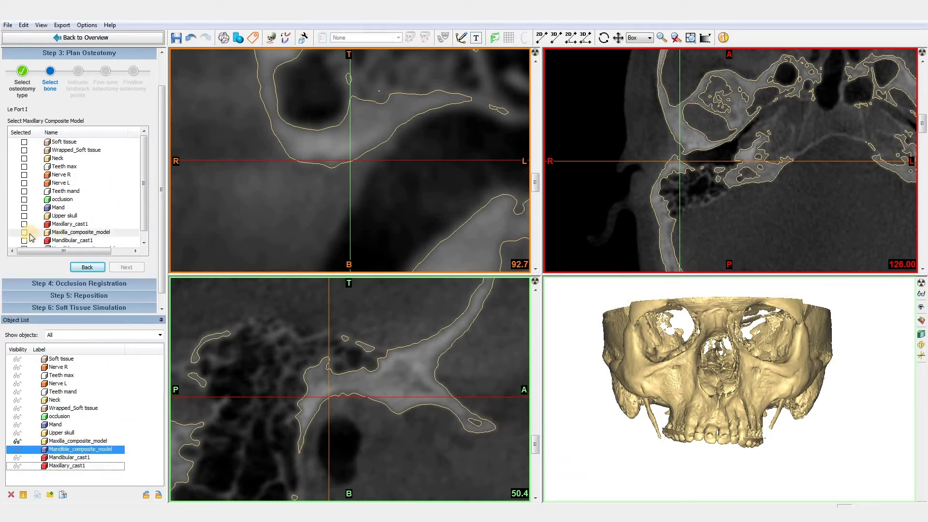
{"action": "left_click", "coordinate": [127, 267]}
Step: Indicate the four Le Fort I landmark points beside the nasal aperture and on the lateral maxillary wall of each side
{"action": "left_click", "coordinate": [682, 401]}
{"action": "scroll", "coordinate": [681, 401], "scroll_direction": "up", "scroll_amount": 5}
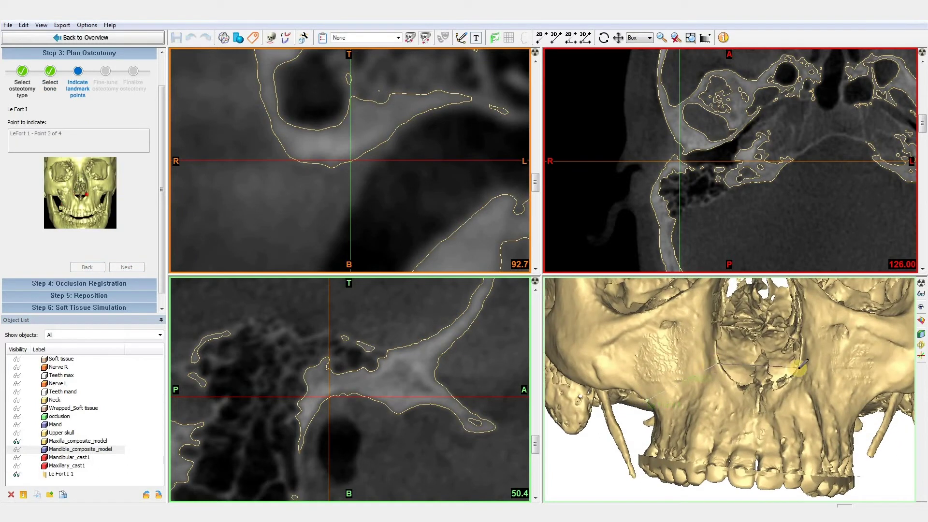
{"action": "middle_click_drag", "start_coordinate": [825, 388], "coordinate": [787, 378]}
{"action": "left_click", "coordinate": [822, 403]}
Step: Adjust the lateral points of the Le Fort I cut on both sides to clear the upper tooth roots, with Teeth max shown
{"action": "right_click_drag", "start_coordinate": [905, 404], "coordinate": [861, 410]}
{"action": "scroll", "coordinate": [754, 419], "scroll_direction": "down", "scroll_amount": 3}
{"action": "middle_click_drag", "start_coordinate": [691, 412], "coordinate": [677, 407]}
{"action": "scroll", "coordinate": [667, 404], "scroll_direction": "up", "scroll_amount": 2}
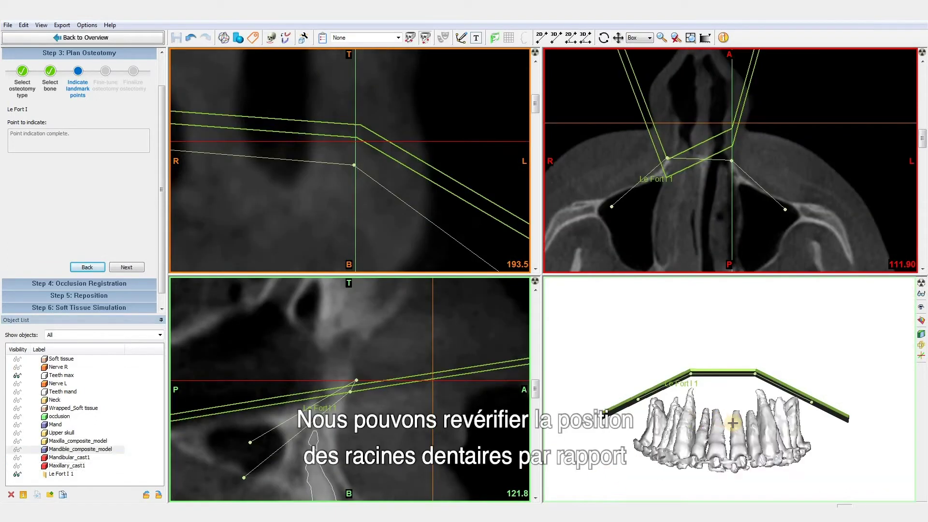
{"action": "right_click_drag", "start_coordinate": [768, 417], "coordinate": [768, 416]}
{"action": "left_click_drag", "start_coordinate": [812, 401], "coordinate": [819, 397]}
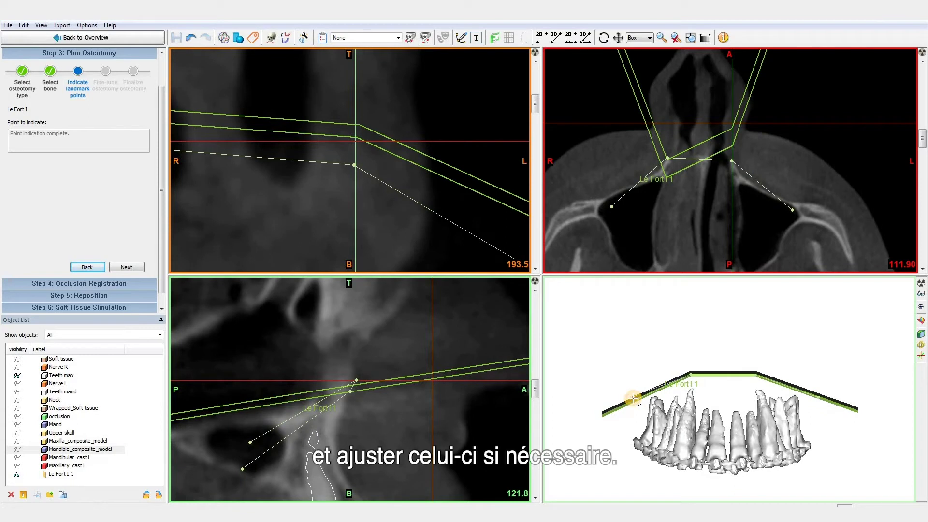
{"action": "left_click_drag", "start_coordinate": [633, 398], "coordinate": [673, 414]}
{"action": "right_click_drag", "start_coordinate": [664, 407], "coordinate": [850, 401]}
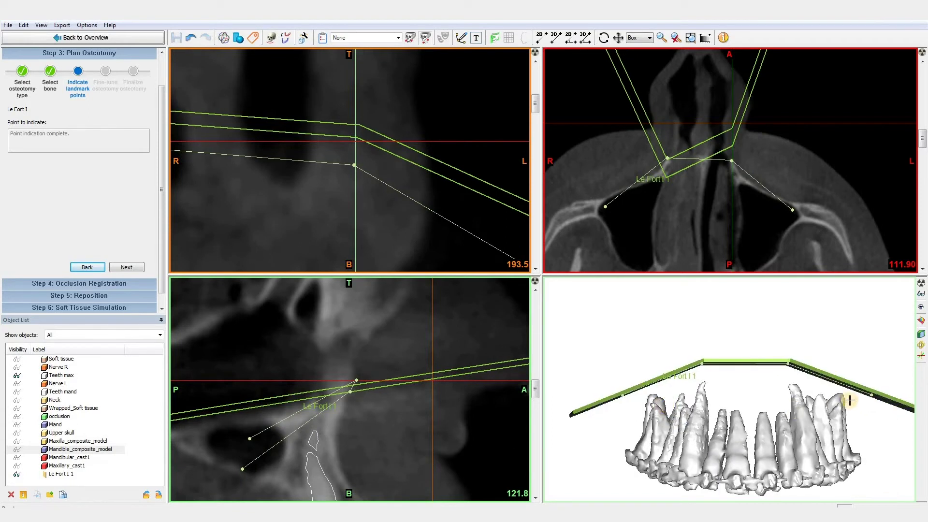
{"action": "left_click_drag", "start_coordinate": [876, 393], "coordinate": [870, 386]}
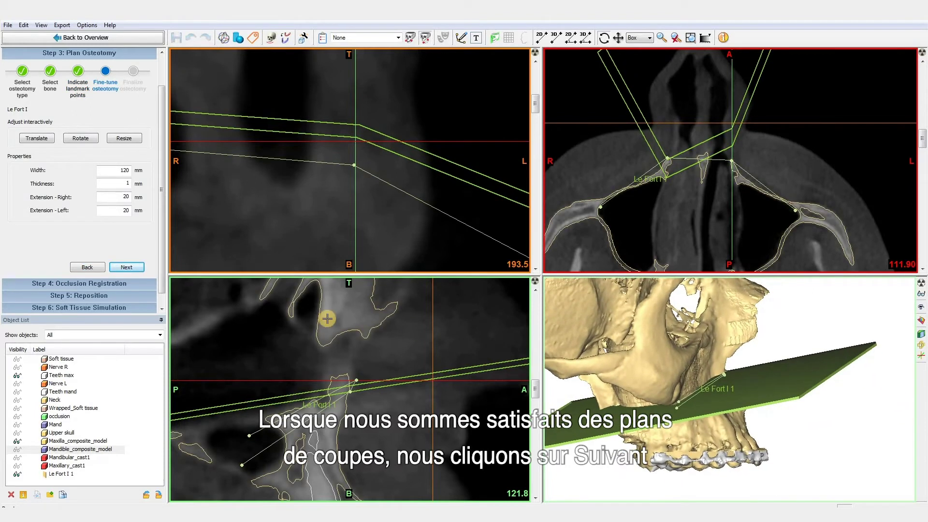
{"action": "left_click_drag", "start_coordinate": [790, 396], "coordinate": [719, 371]}
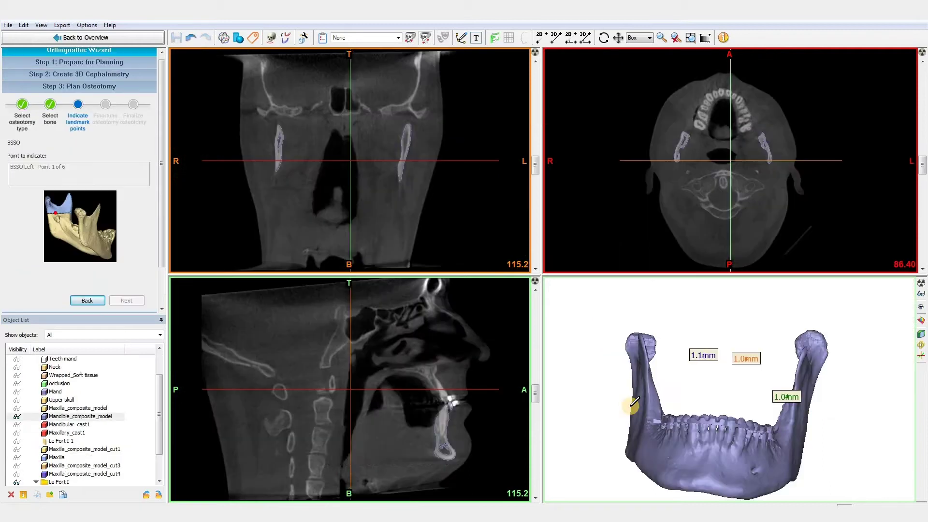
Step: Hide the Le Fort I distance measurements and indicate BSSO Left point 1 on the inner side of the mandibular ramus
{"action": "left_click_drag", "start_coordinate": [627, 406], "coordinate": [604, 408]}
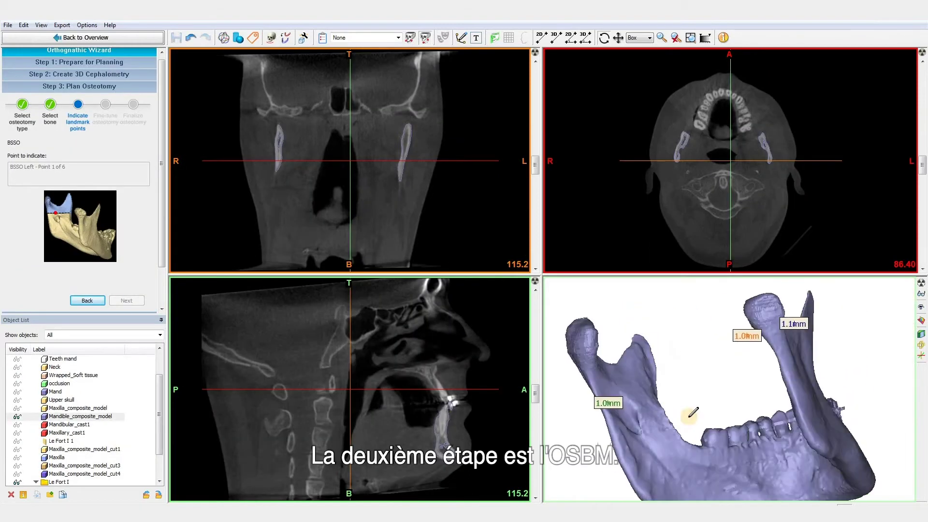
{"action": "scroll", "coordinate": [129, 445], "scroll_direction": "down", "scroll_amount": 2}
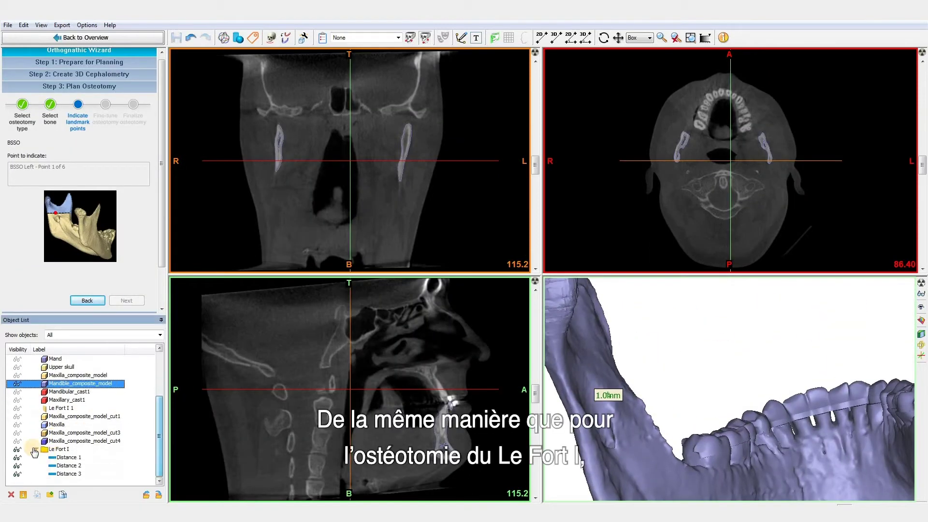
{"action": "left_click", "coordinate": [36, 449]}
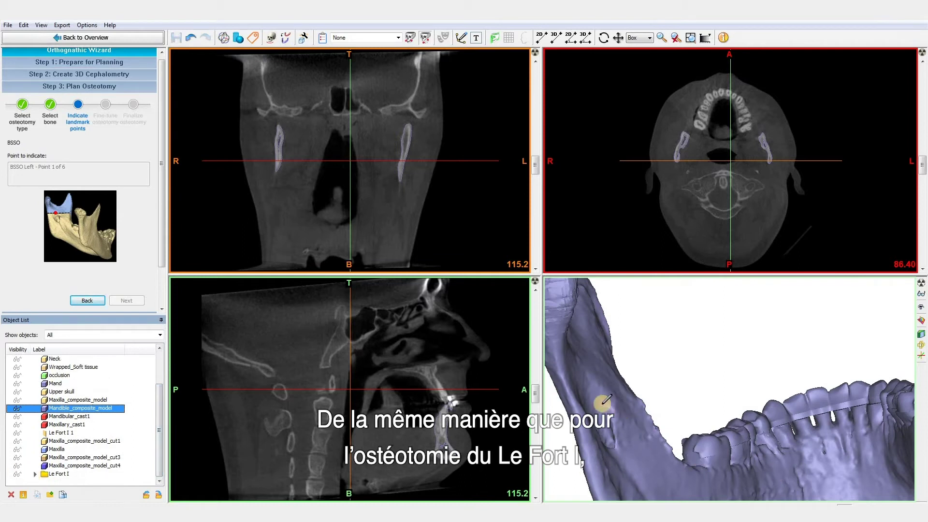
{"action": "left_click", "coordinate": [605, 401]}
Step: Indicate BSSO Left points 2 and 3 on the outer mandibular body near the last molar and at its lower border
{"action": "right_click_drag", "start_coordinate": [653, 421], "coordinate": [861, 430]}
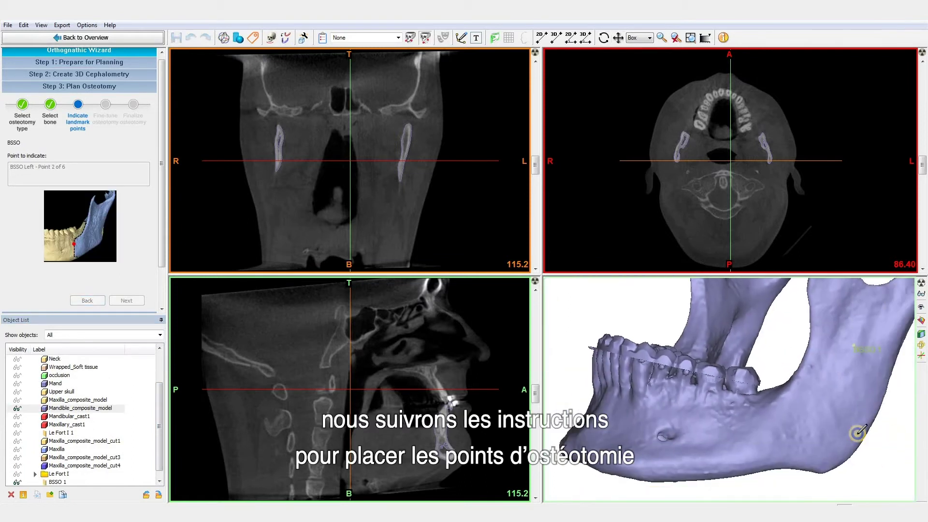
{"action": "right_click_drag", "start_coordinate": [749, 435], "coordinate": [726, 386]}
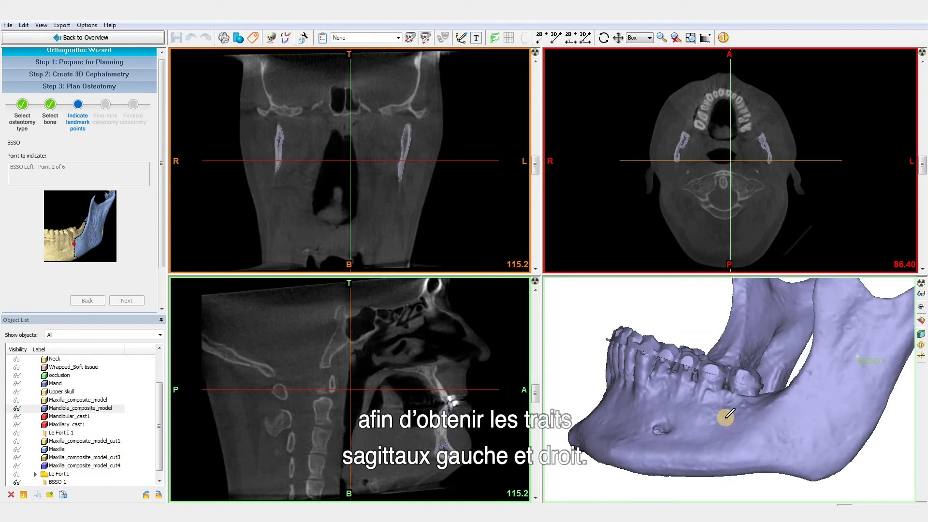
{"action": "right_click_drag", "start_coordinate": [732, 374], "coordinate": [725, 384]}
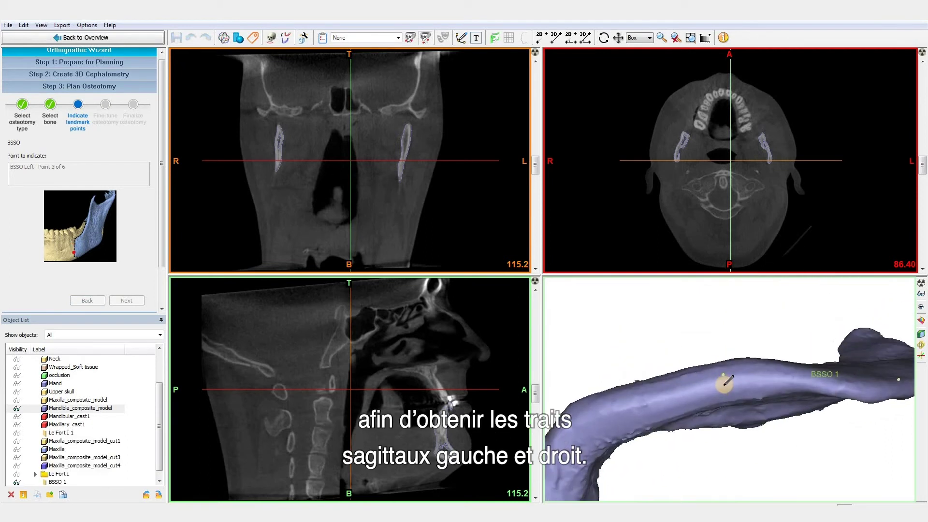
{"action": "left_click", "coordinate": [726, 382]}
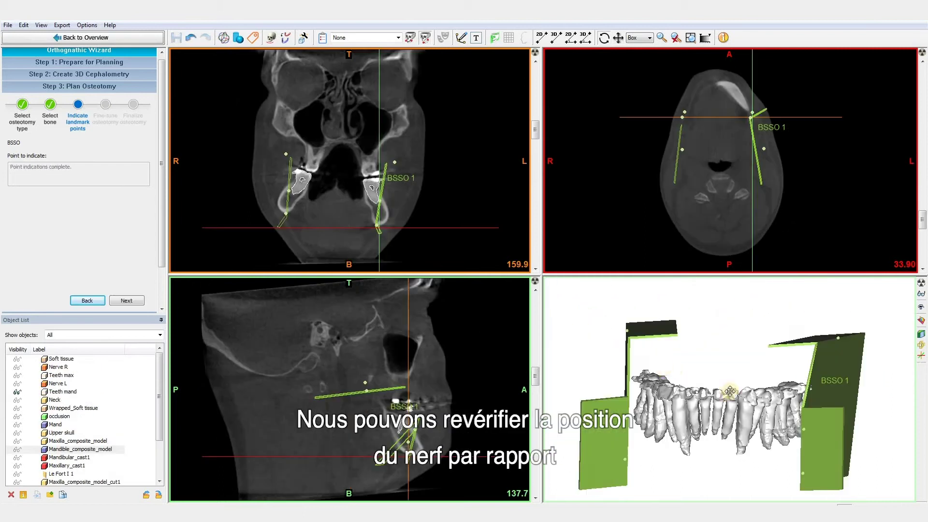
Step: Check the BSSO cut planes against Teeth mand, Nerve R and Nerve L, and against Mand with the nerves hidden
{"action": "right_click_drag", "start_coordinate": [614, 358], "coordinate": [593, 356]}
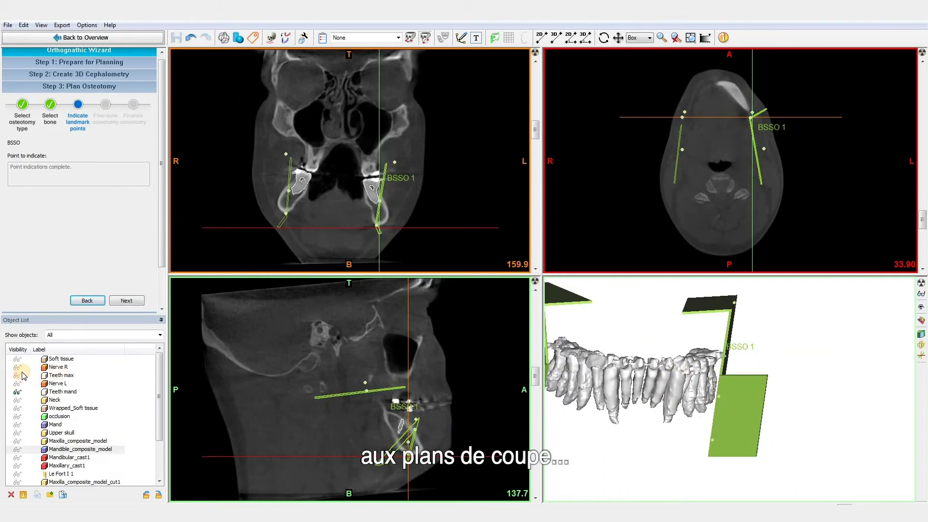
{"action": "right_click_drag", "start_coordinate": [661, 411], "coordinate": [701, 422]}
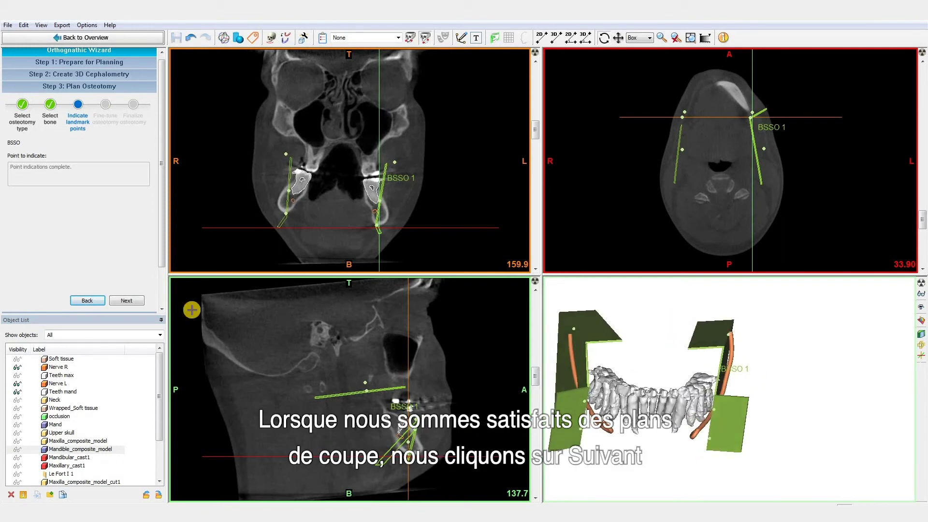
{"action": "left_click", "coordinate": [17, 385]}
{"action": "left_click", "coordinate": [16, 426]}
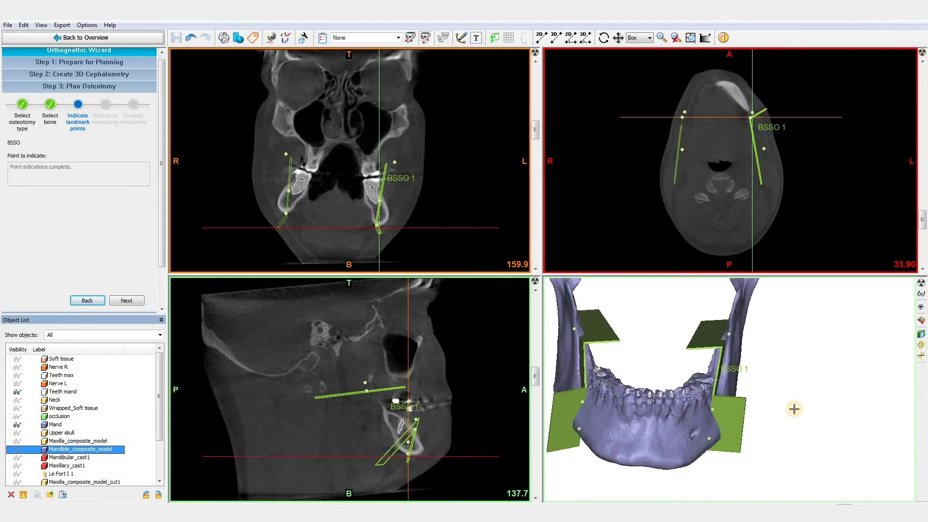
{"action": "right_click_drag", "start_coordinate": [711, 411], "coordinate": [654, 373]}
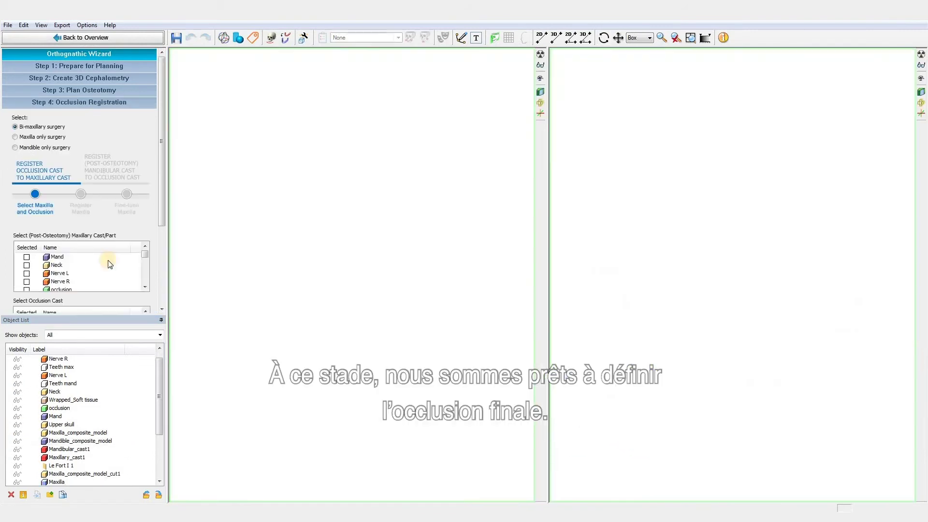
Step: Select Maxillary_cast1 as the maxillary cast and occlusion as the occlusion cast, and proceed to registering the maxilla
{"action": "left_click", "coordinate": [145, 286]}
{"action": "left_click", "coordinate": [145, 286]}
{"action": "left_click", "coordinate": [145, 287]}
{"action": "left_click", "coordinate": [145, 286]}
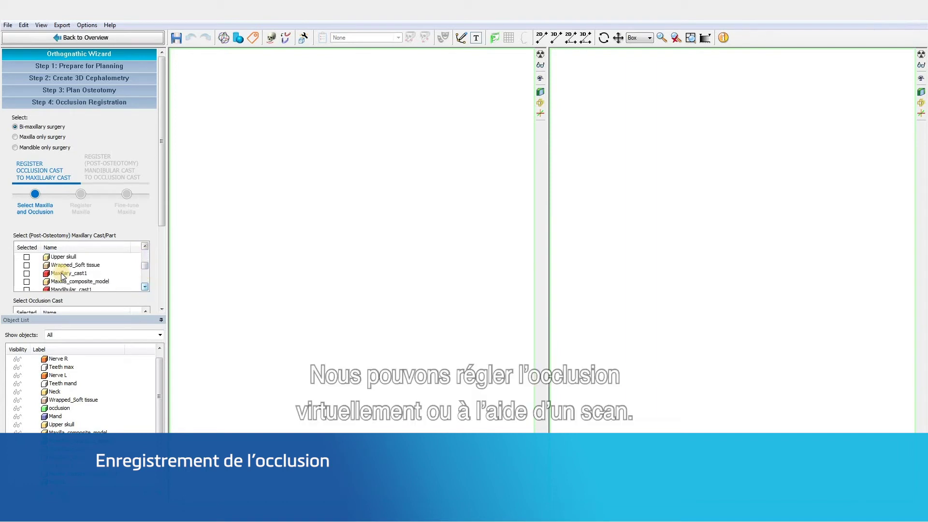
{"action": "left_click", "coordinate": [161, 309]}
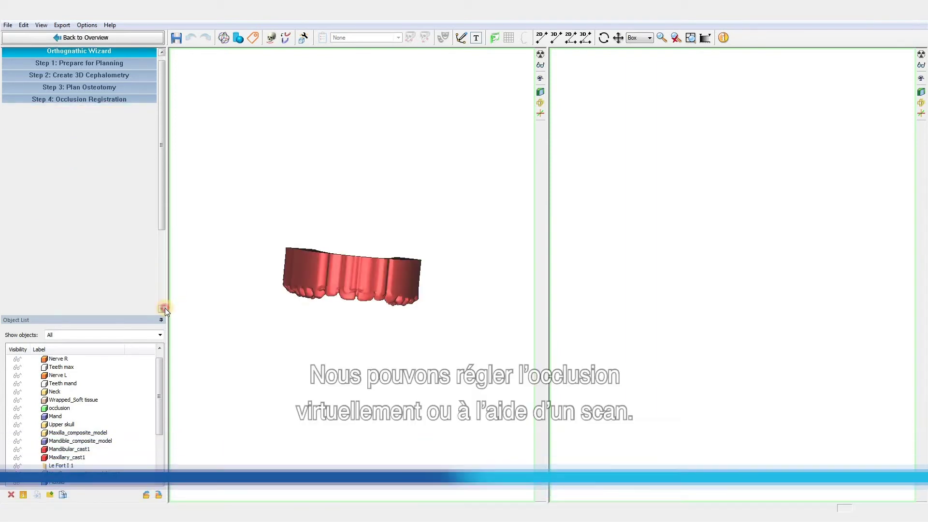
{"action": "left_click", "coordinate": [162, 263]}
{"action": "left_click", "coordinate": [145, 270]}
{"action": "left_click", "coordinate": [145, 269]}
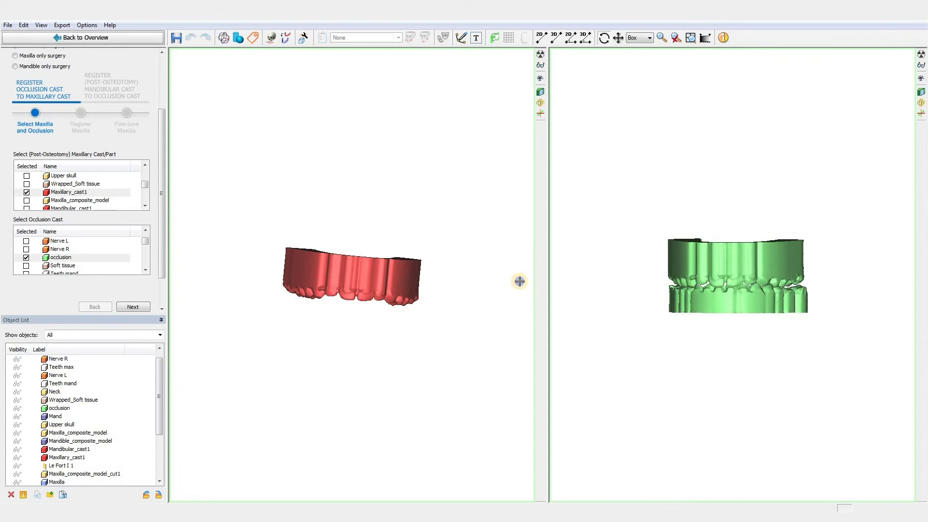
{"action": "scroll", "coordinate": [363, 285], "scroll_direction": "up", "scroll_amount": 3}
{"action": "left_click", "coordinate": [133, 306]}
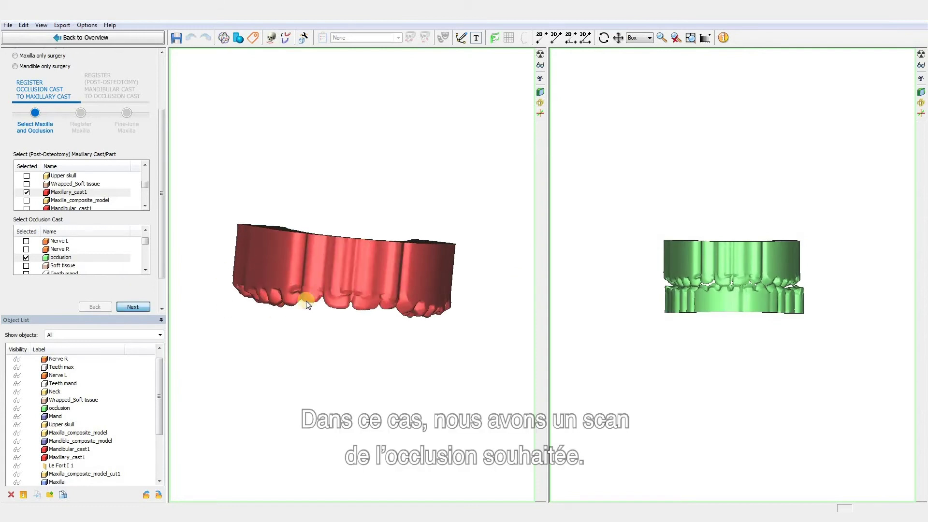
Step: Indicate the first pair of corresponding points between the upper central incisors on the maxillary cast and the occlusion cast
{"action": "scroll", "coordinate": [741, 166], "scroll_direction": "up", "scroll_amount": 5}
{"action": "scroll", "coordinate": [332, 165], "scroll_direction": "up", "scroll_amount": 4}
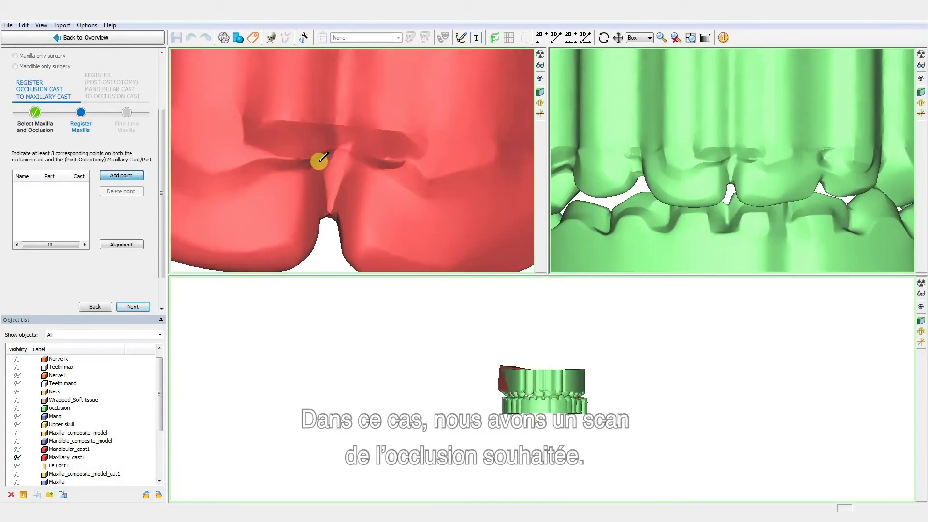
{"action": "left_click", "coordinate": [331, 220]}
{"action": "scroll", "coordinate": [735, 177], "scroll_direction": "up", "scroll_amount": 2}
{"action": "scroll", "coordinate": [722, 187], "scroll_direction": "up", "scroll_amount": 1}
{"action": "left_click", "coordinate": [723, 186]}
Step: Indicate the second pair of corresponding points on the upper right molars of the maxillary cast and the occlusion cast
{"action": "scroll", "coordinate": [329, 172], "scroll_direction": "down", "scroll_amount": 5}
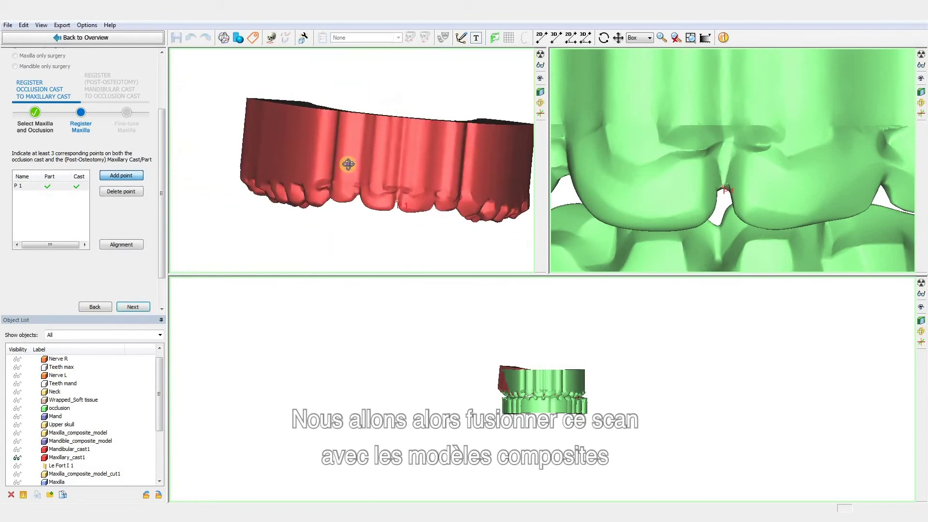
{"action": "right_click_drag", "start_coordinate": [348, 164], "coordinate": [315, 197]}
{"action": "scroll", "coordinate": [315, 197], "scroll_direction": "up", "scroll_amount": 5}
{"action": "scroll", "coordinate": [613, 175], "scroll_direction": "down", "scroll_amount": 5}
{"action": "middle_click_drag", "start_coordinate": [613, 176], "coordinate": [701, 170]}
{"action": "right_click_drag", "start_coordinate": [700, 169], "coordinate": [665, 162]}
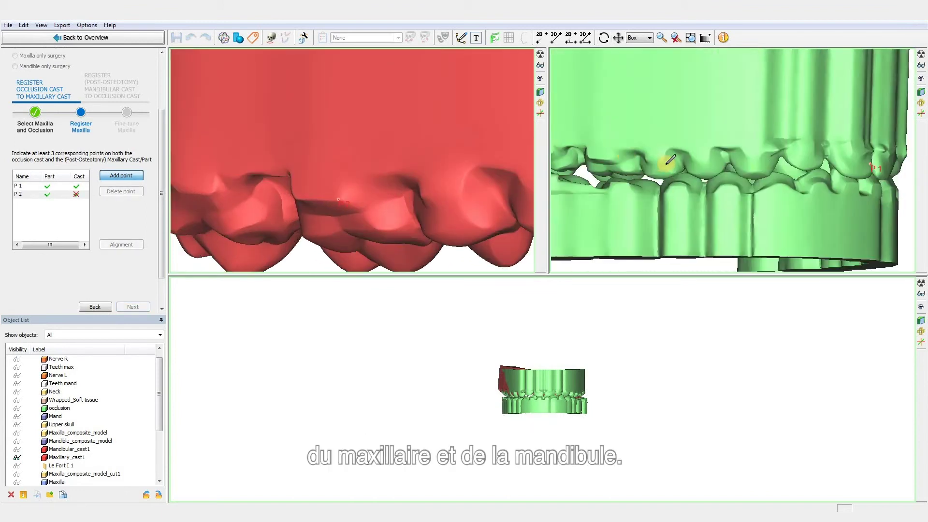
{"action": "scroll", "coordinate": [663, 163], "scroll_direction": "up", "scroll_amount": 5}
{"action": "left_click", "coordinate": [649, 171]}
Step: Indicate the third pair of corresponding points on the last upper left molar of the maxillary cast and the occlusion cast
{"action": "scroll", "coordinate": [387, 162], "scroll_direction": "down", "scroll_amount": 5}
{"action": "middle_click_drag", "start_coordinate": [350, 167], "coordinate": [358, 140]}
{"action": "right_click_drag", "start_coordinate": [357, 139], "coordinate": [426, 145]}
{"action": "scroll", "coordinate": [425, 145], "scroll_direction": "up", "scroll_amount": 5}
{"action": "scroll", "coordinate": [779, 161], "scroll_direction": "down", "scroll_amount": 5}
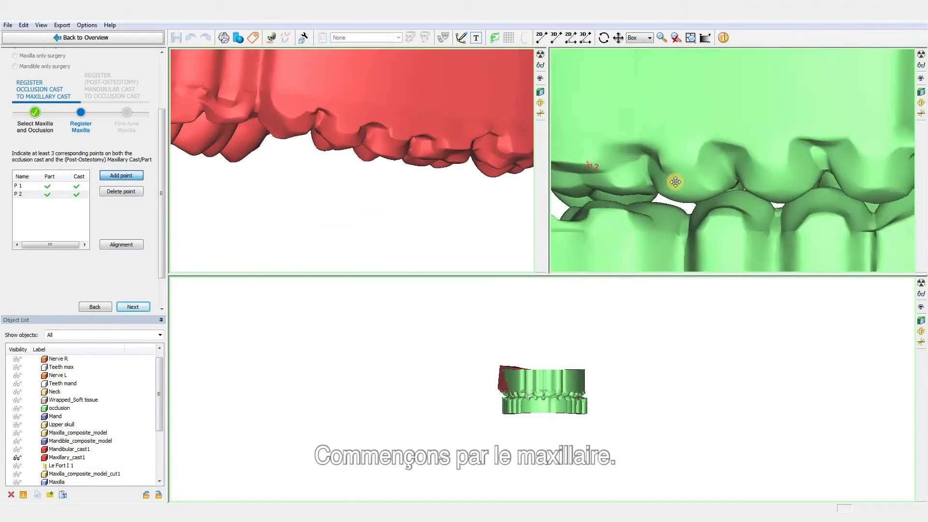
{"action": "middle_click_drag", "start_coordinate": [673, 182], "coordinate": [866, 161]}
{"action": "right_click_drag", "start_coordinate": [866, 161], "coordinate": [774, 164]}
{"action": "scroll", "coordinate": [773, 164], "scroll_direction": "up", "scroll_amount": 5}
{"action": "scroll", "coordinate": [469, 145], "scroll_direction": "up", "scroll_amount": 2}
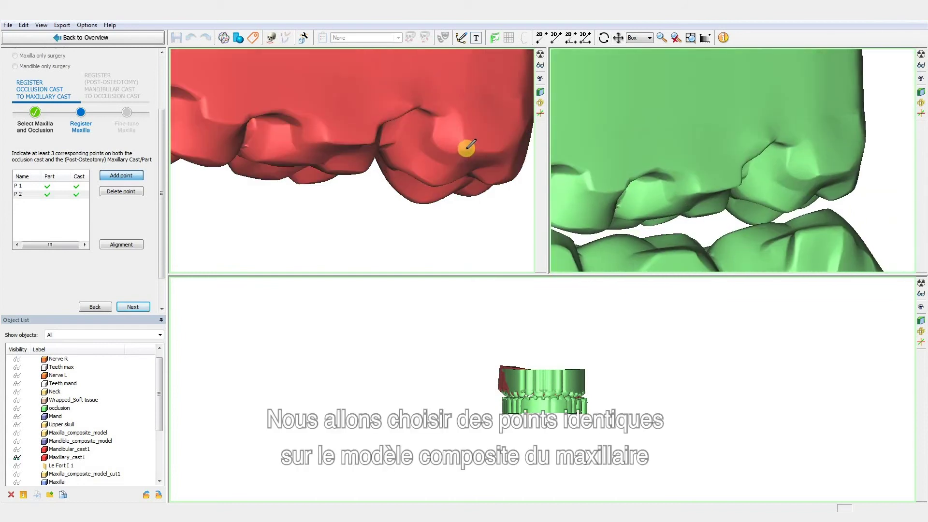
{"action": "left_click", "coordinate": [820, 179]}
Step: Align the casts from the point pairs, mark the outer surface of the upper arch, and register the occlusion cast to Maxillary_cast1
{"action": "left_click", "coordinate": [121, 244]}
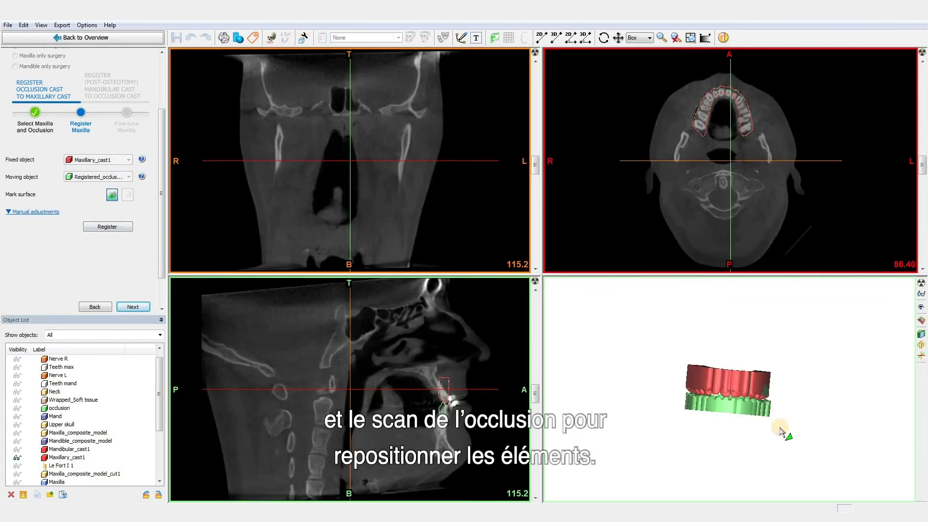
{"action": "scroll", "coordinate": [658, 370], "scroll_direction": "up", "scroll_amount": 3}
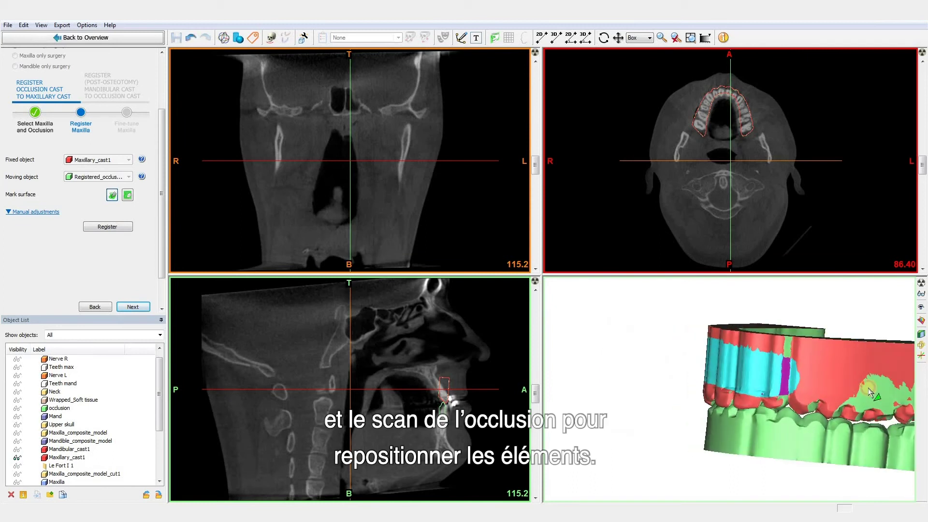
{"action": "left_click_drag", "start_coordinate": [763, 367], "coordinate": [870, 387]}
{"action": "left_click", "coordinate": [108, 226]}
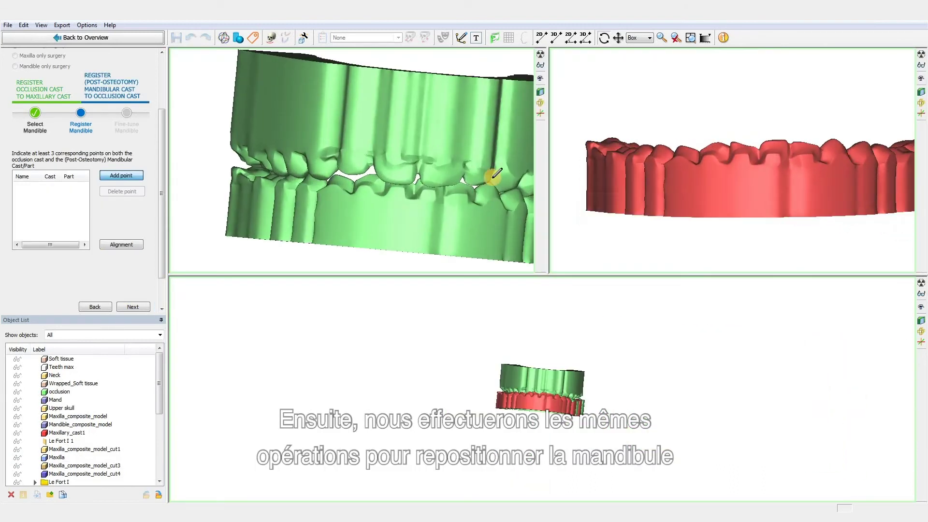
Step: Indicate corresponding points for the mandible registration on the lower front teeth and lower right molars of the occlusion and mandibular casts
{"action": "right_click_drag", "start_coordinate": [517, 180], "coordinate": [516, 167]}
{"action": "scroll", "coordinate": [435, 175], "scroll_direction": "up", "scroll_amount": 4}
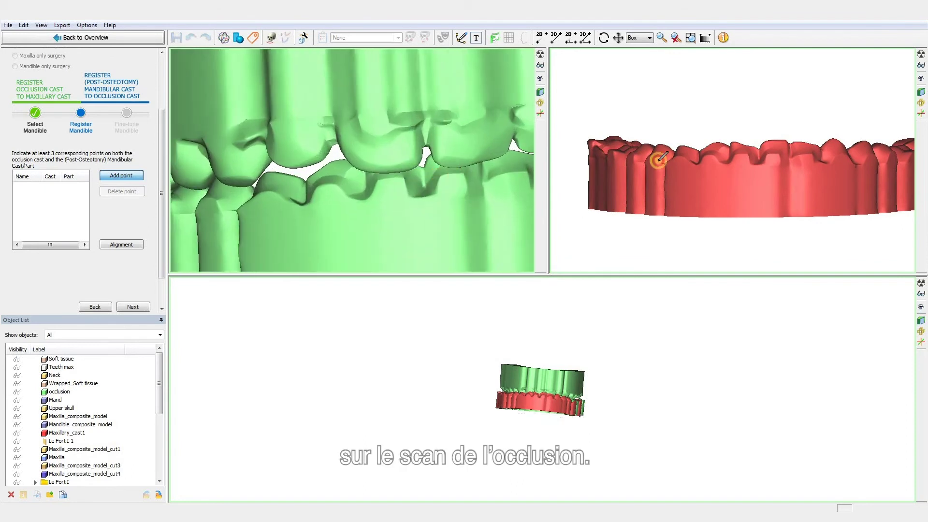
{"action": "left_click", "coordinate": [803, 150]}
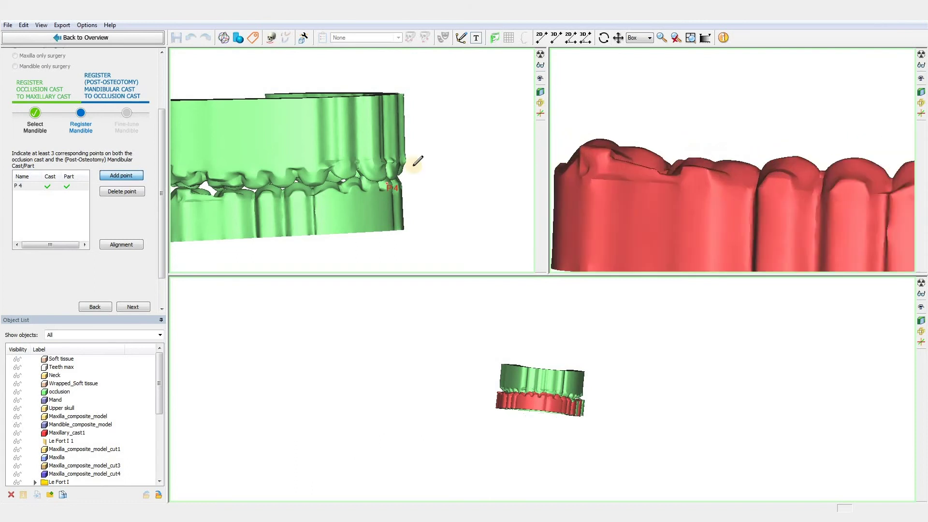
{"action": "right_click_drag", "start_coordinate": [284, 189], "coordinate": [257, 199]}
{"action": "scroll", "coordinate": [257, 199], "scroll_direction": "up", "scroll_amount": 5}
{"action": "left_click", "coordinate": [262, 194]}
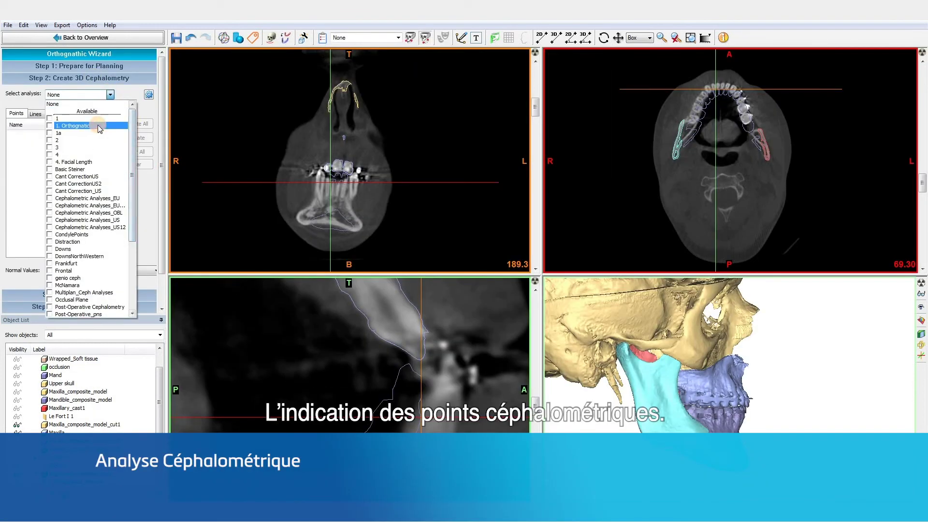
Step: Load the 1. Orthognatic cephalometric analysis and indicate its A and ANS points on the midline of the maxilla
{"action": "left_click", "coordinate": [98, 126]}
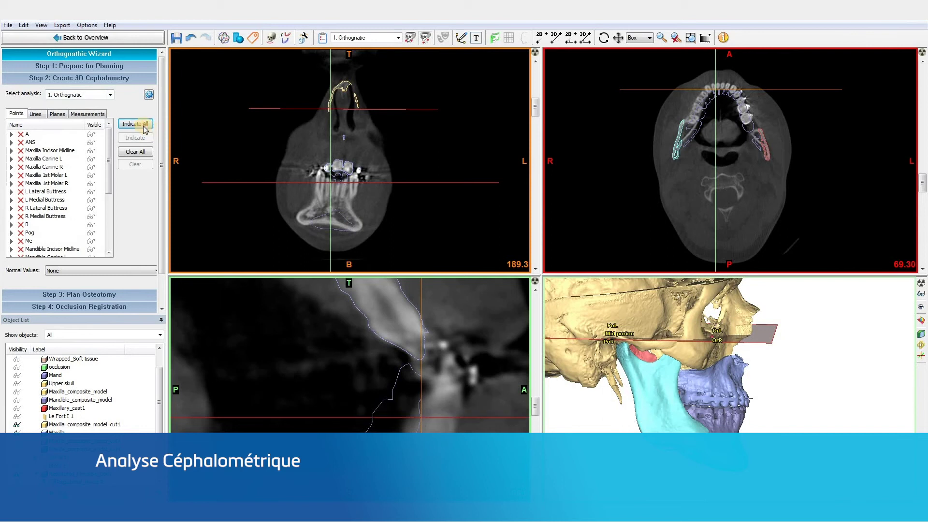
{"action": "left_click", "coordinate": [135, 124]}
{"action": "scroll", "coordinate": [774, 394], "scroll_direction": "up", "scroll_amount": 3}
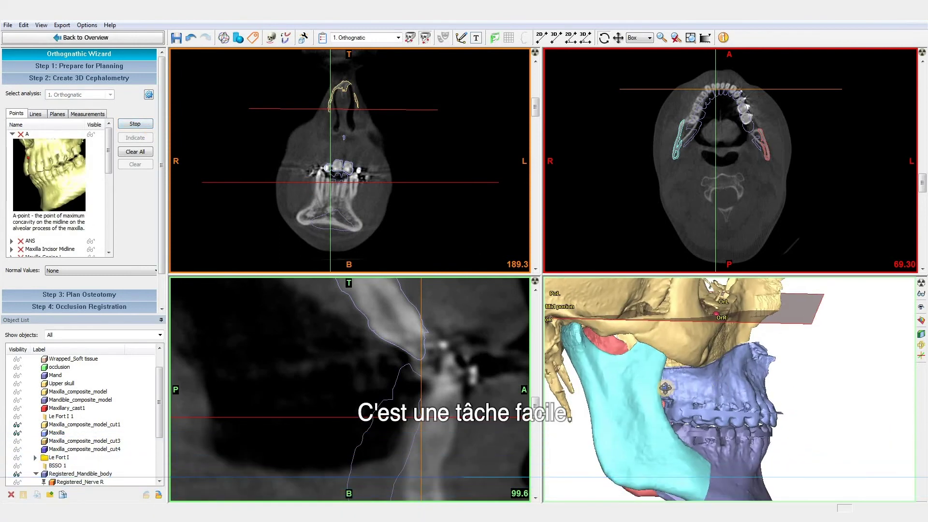
{"action": "right_click_drag", "start_coordinate": [774, 394], "coordinate": [715, 407]}
{"action": "scroll", "coordinate": [715, 406], "scroll_direction": "up", "scroll_amount": 2}
{"action": "middle_click_drag", "start_coordinate": [715, 406], "coordinate": [833, 401]}
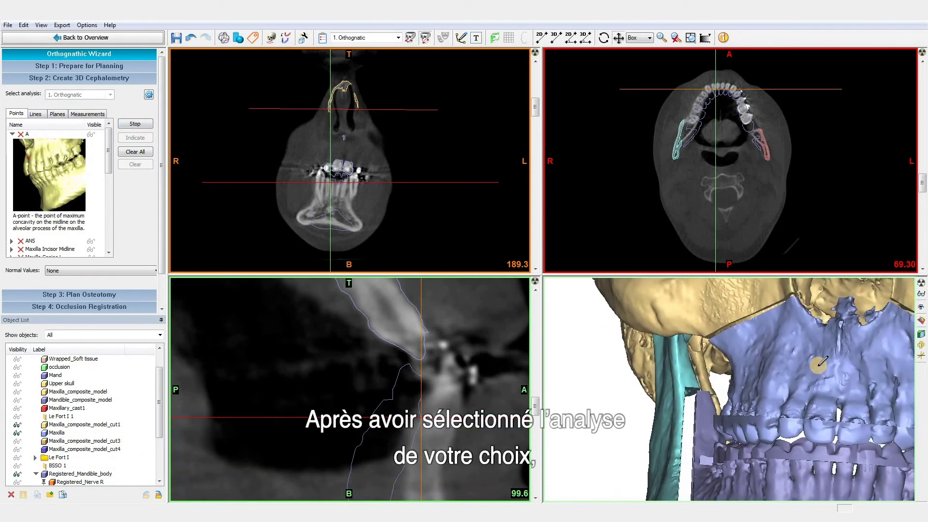
{"action": "left_click", "coordinate": [807, 405]}
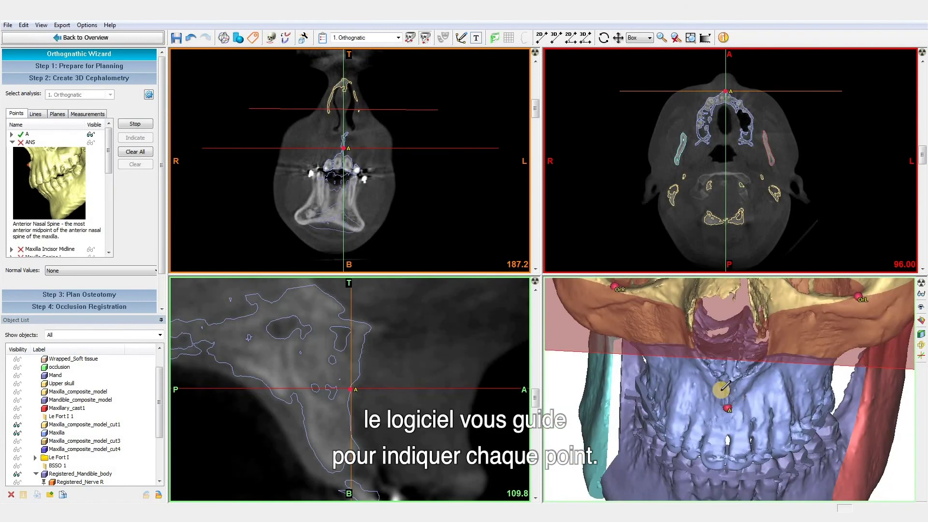
{"action": "left_click", "coordinate": [718, 386]}
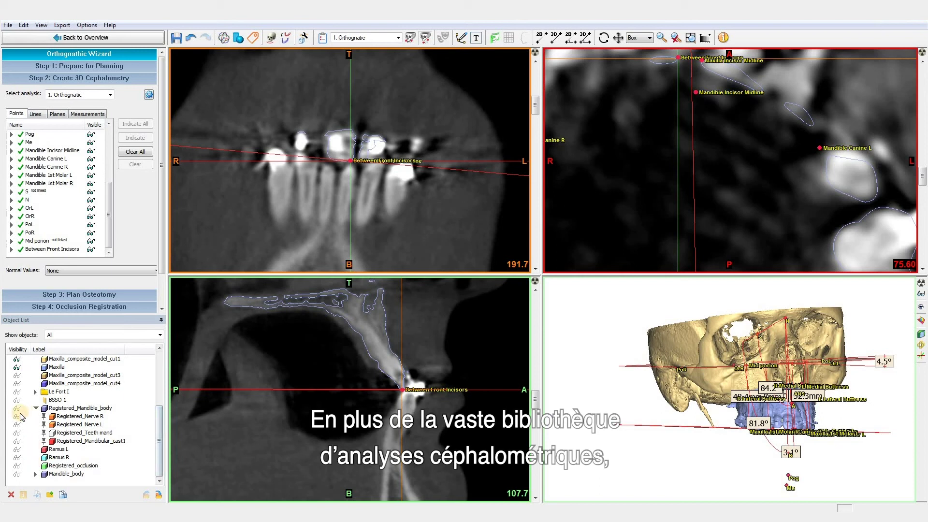
Step: Show the registered mandible body, Ramus L and Ramus R, and examine the cephalometric measurements from both sides of the skull
{"action": "left_click", "coordinate": [18, 449]}
{"action": "scroll", "coordinate": [678, 426], "scroll_direction": "down", "scroll_amount": 3}
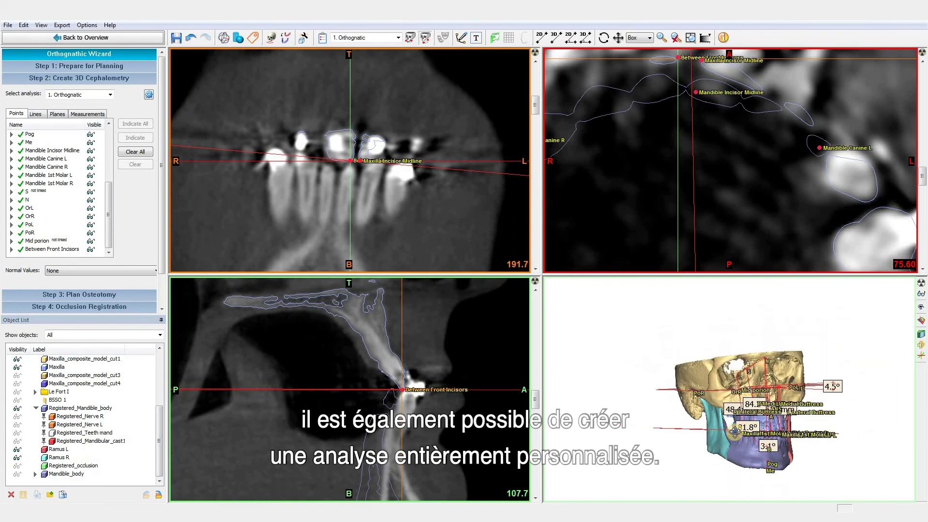
{"action": "right_click_drag", "start_coordinate": [678, 426], "coordinate": [519, 331]}
{"action": "scroll", "coordinate": [760, 442], "scroll_direction": "up", "scroll_amount": 5}
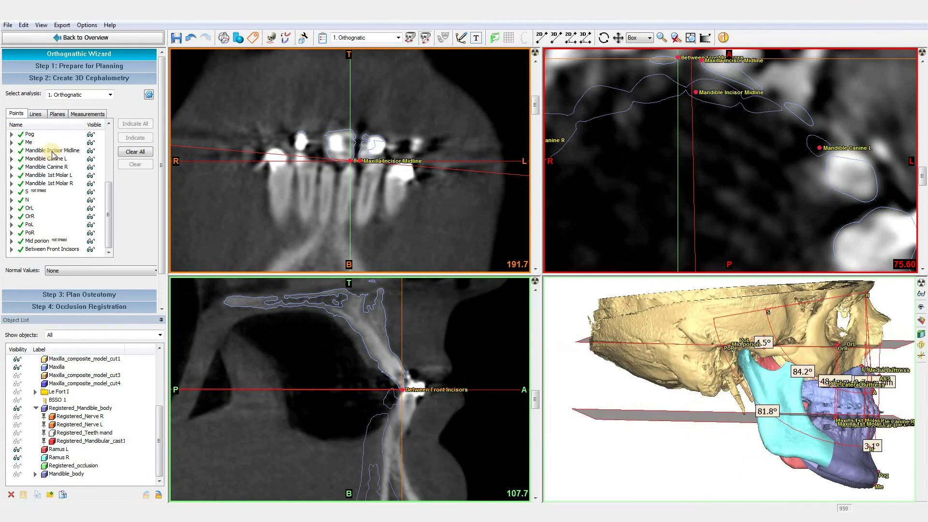
{"action": "left_click_drag", "start_coordinate": [164, 229], "coordinate": [212, 261]}
{"action": "right_click_drag", "start_coordinate": [661, 446], "coordinate": [719, 421]}
{"action": "scroll", "coordinate": [715, 428], "scroll_direction": "down", "scroll_amount": 3}
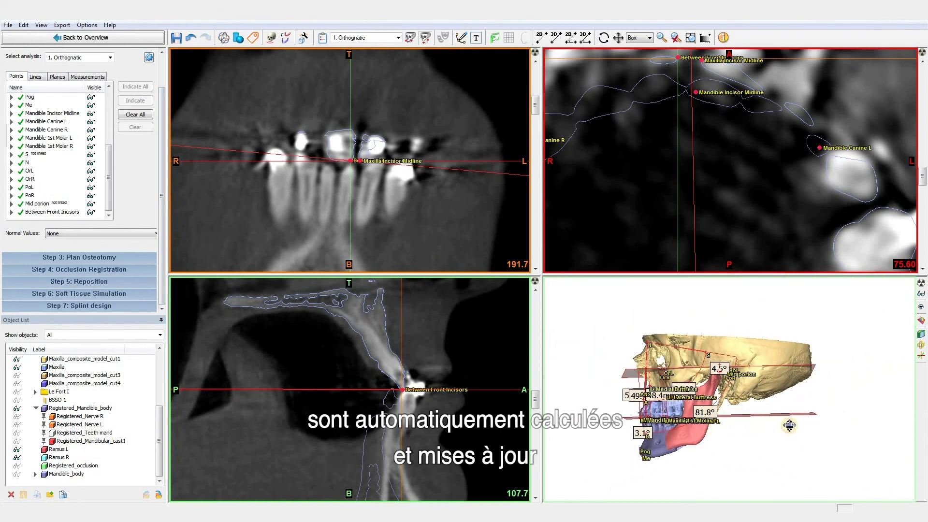